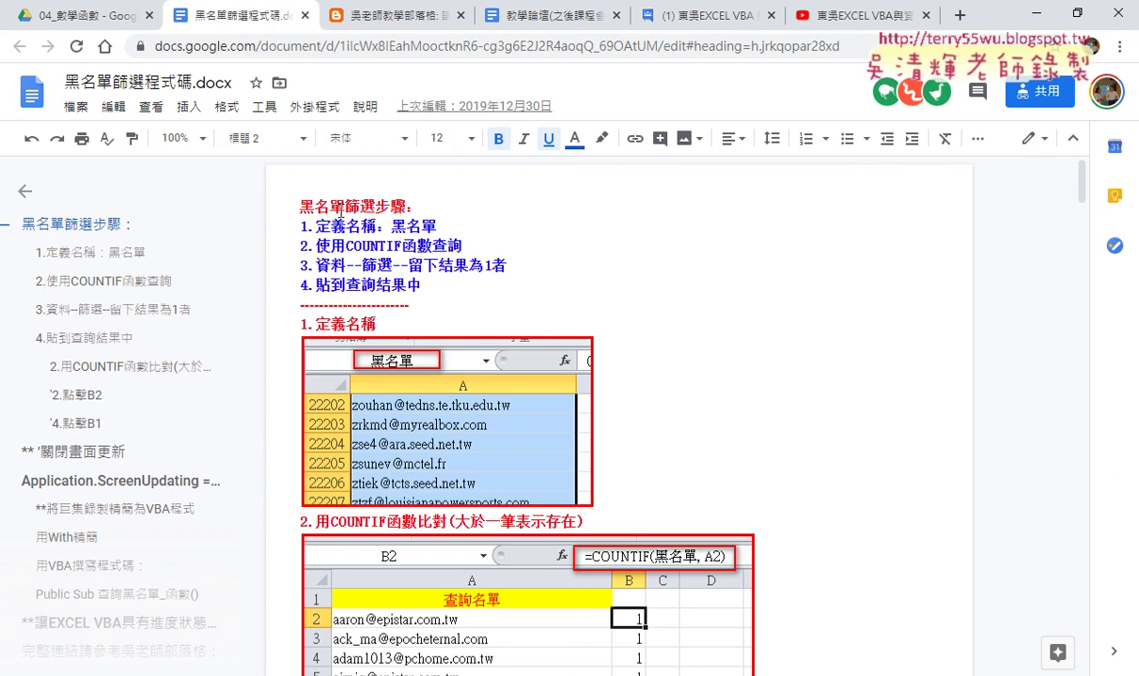
Step: Highlight the 黑名單篩選步驟 heading and the words 定義名稱 in step 1 of the notes
drag(287, 197, 376, 207)
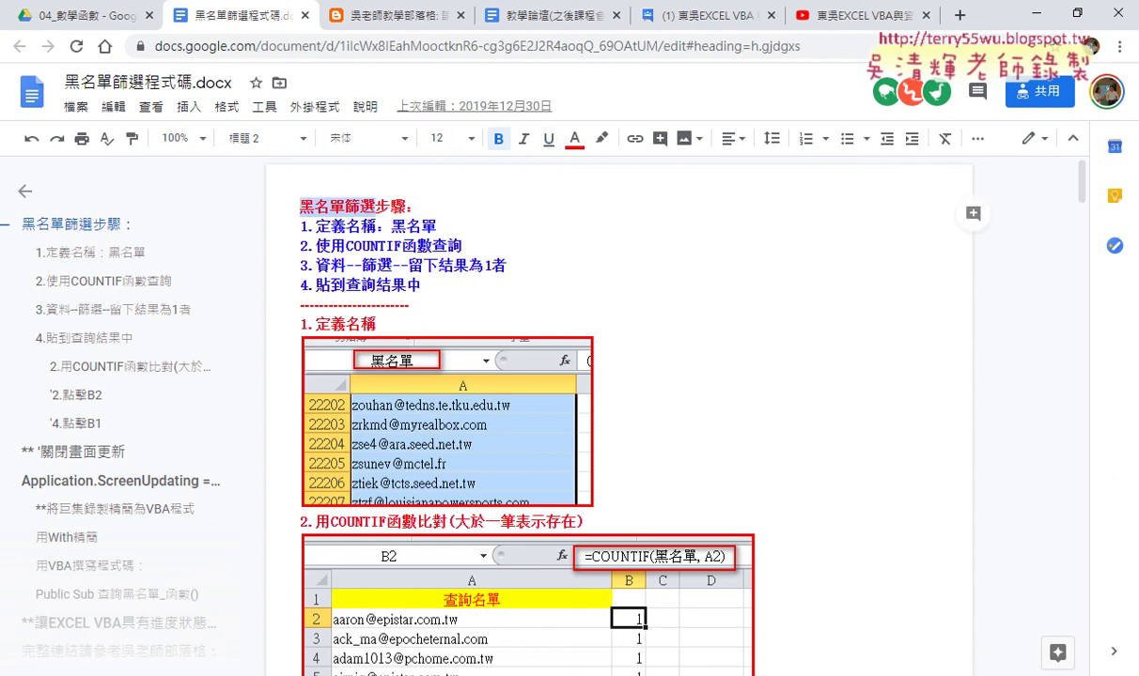
drag(316, 227, 375, 227)
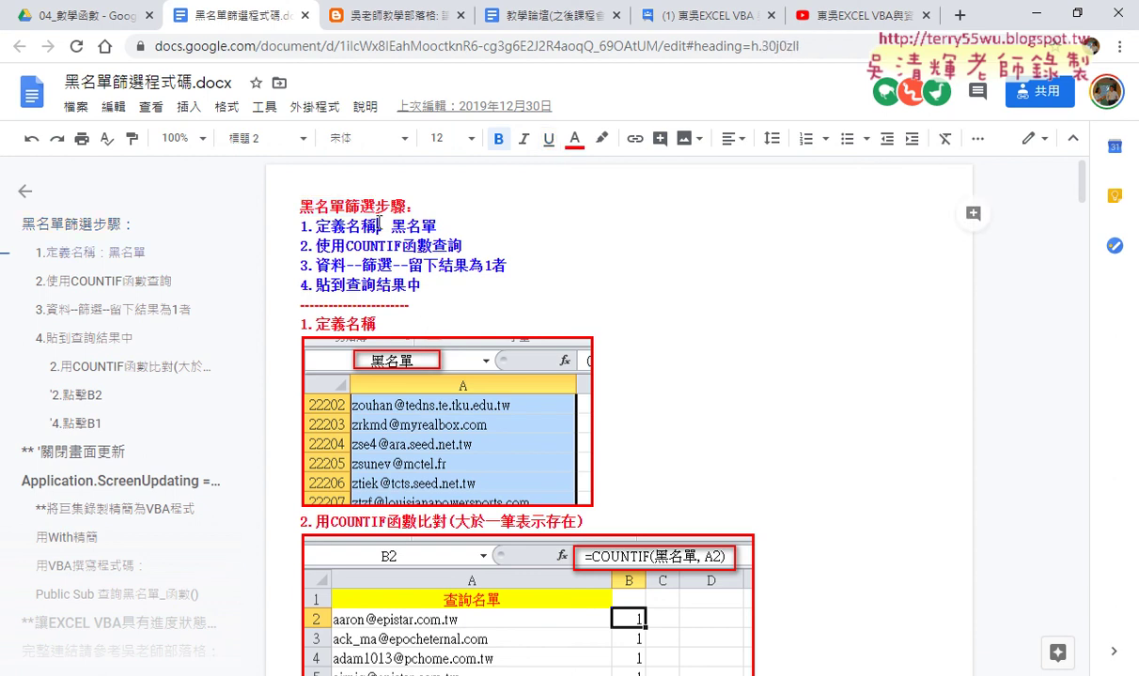
Step: Switch to the 黑名單篩選_.xlsx workbook and look over the 黑名單 sheet's email list
mouse_move(272, 669)
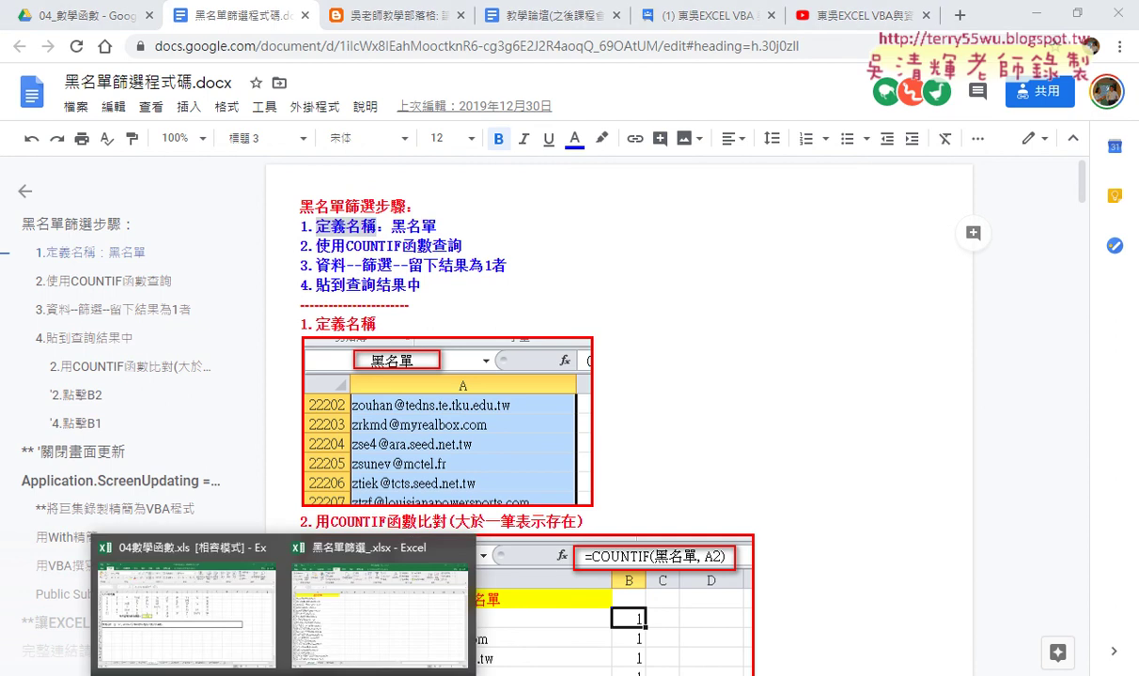
mouse_move(371, 636)
click(365, 594)
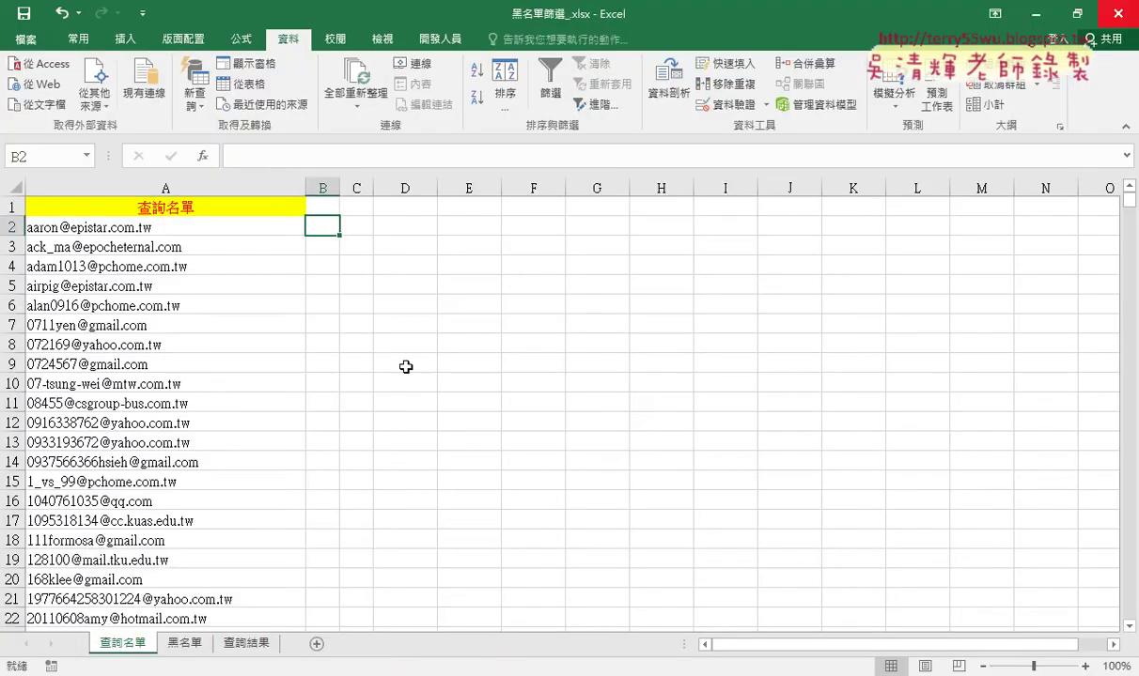
click(191, 646)
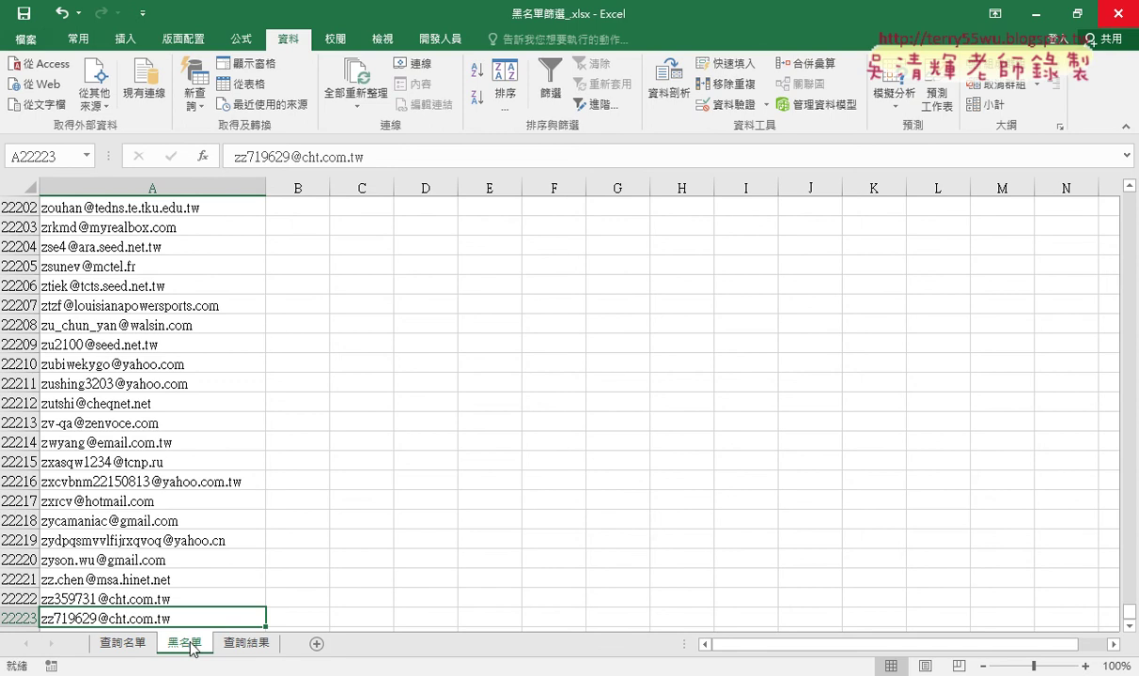
Step: Return to the 查詢名單 sheet and start inserting a function into cell B2
key(ctrl+Page_Up)
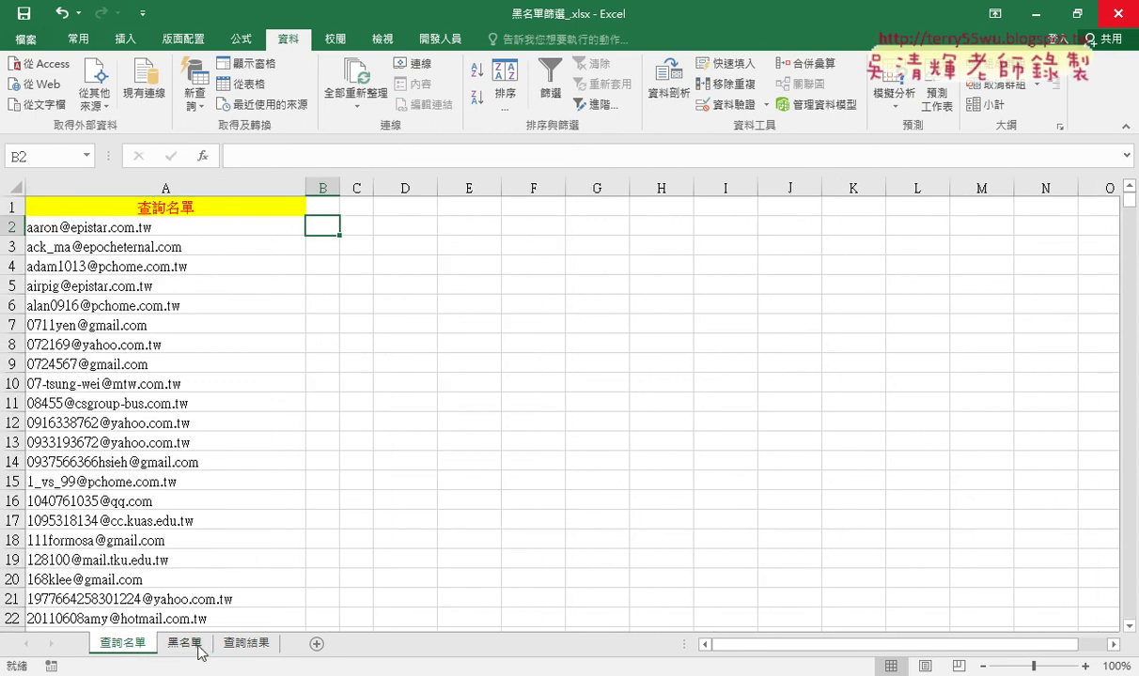
click(201, 224)
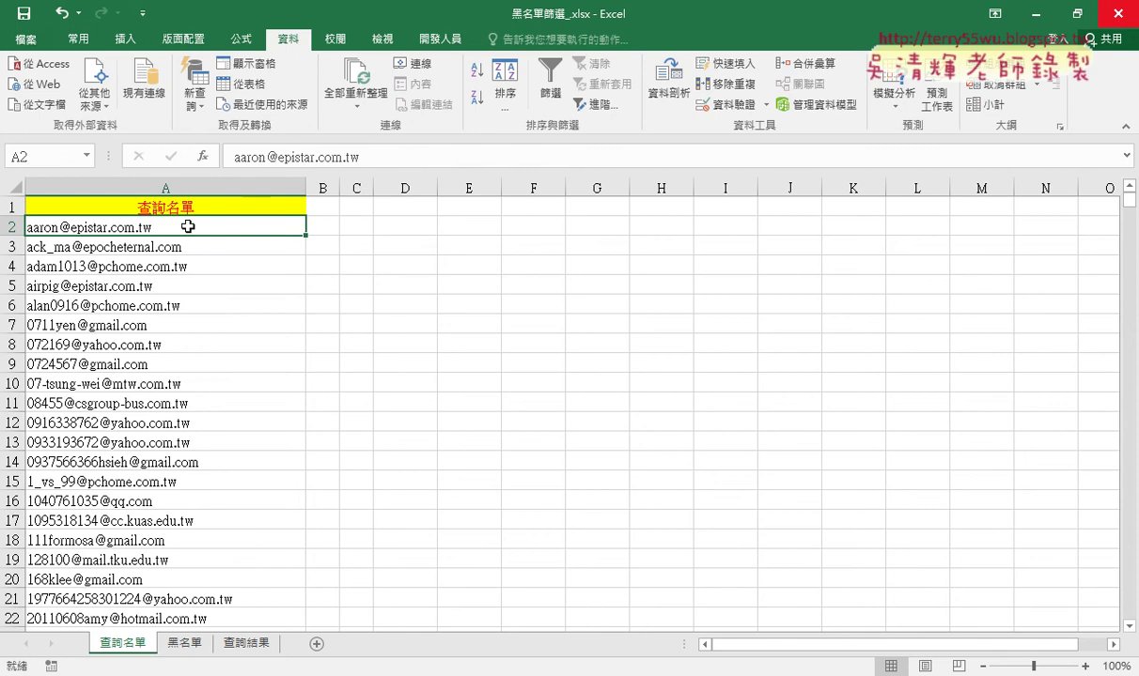
click(311, 225)
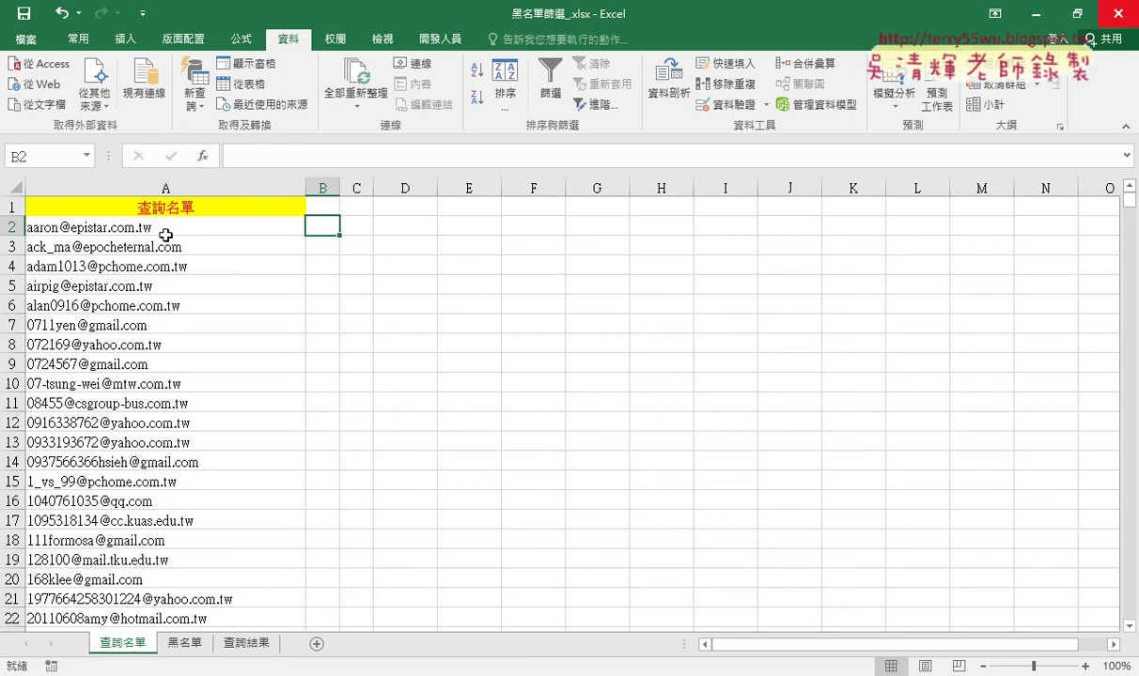
click(203, 157)
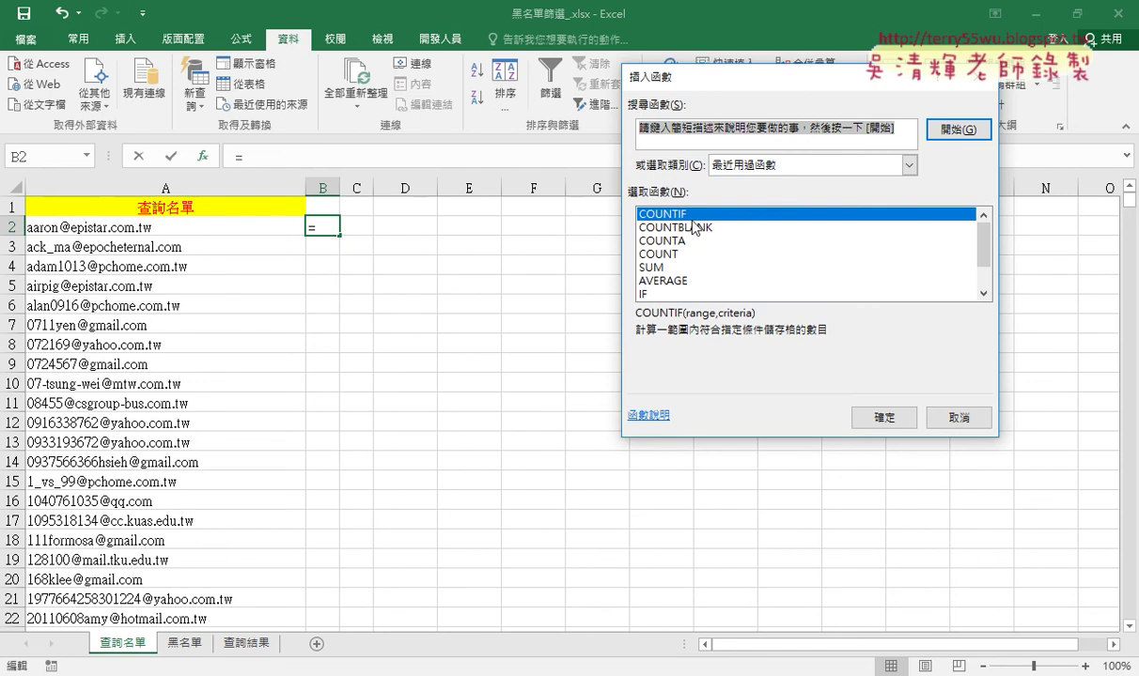
Step: Pick COUNTIF for B2, leaving =COUNTIF() with empty Range and Criteria, and move its dialog aside
key(Escape)
drag(648, 140, 462, 157)
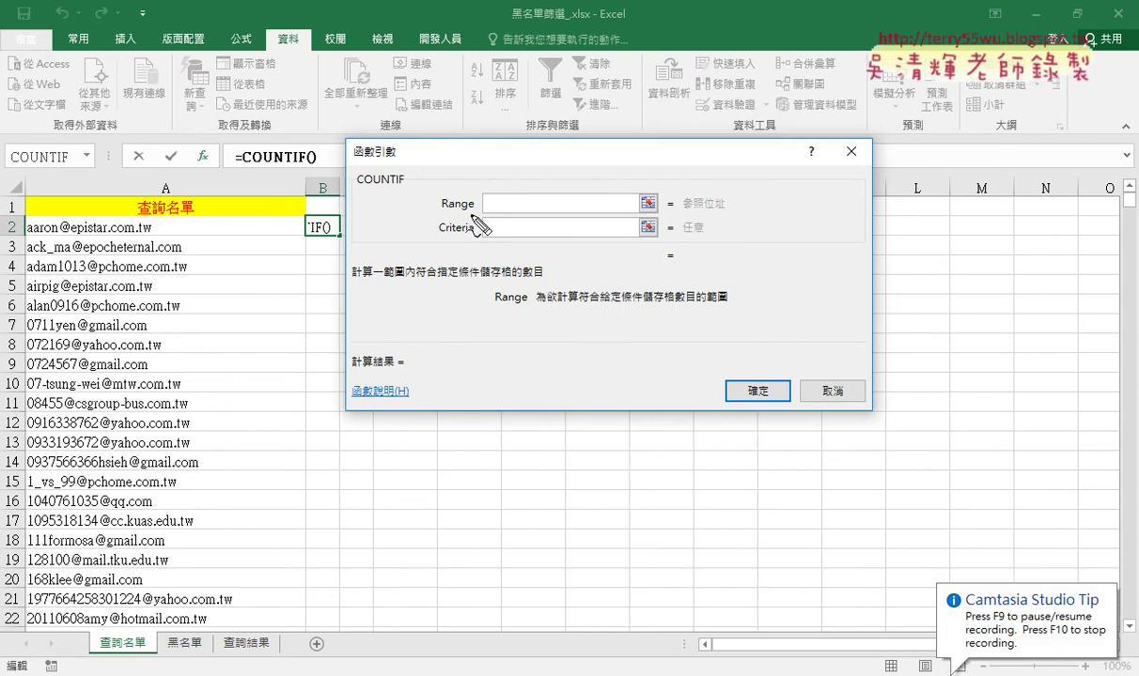
drag(438, 215, 472, 215)
mouse_move(171, 657)
mouse_down()
mouse_move(194, 658)
mouse_move(165, 655)
mouse_up()
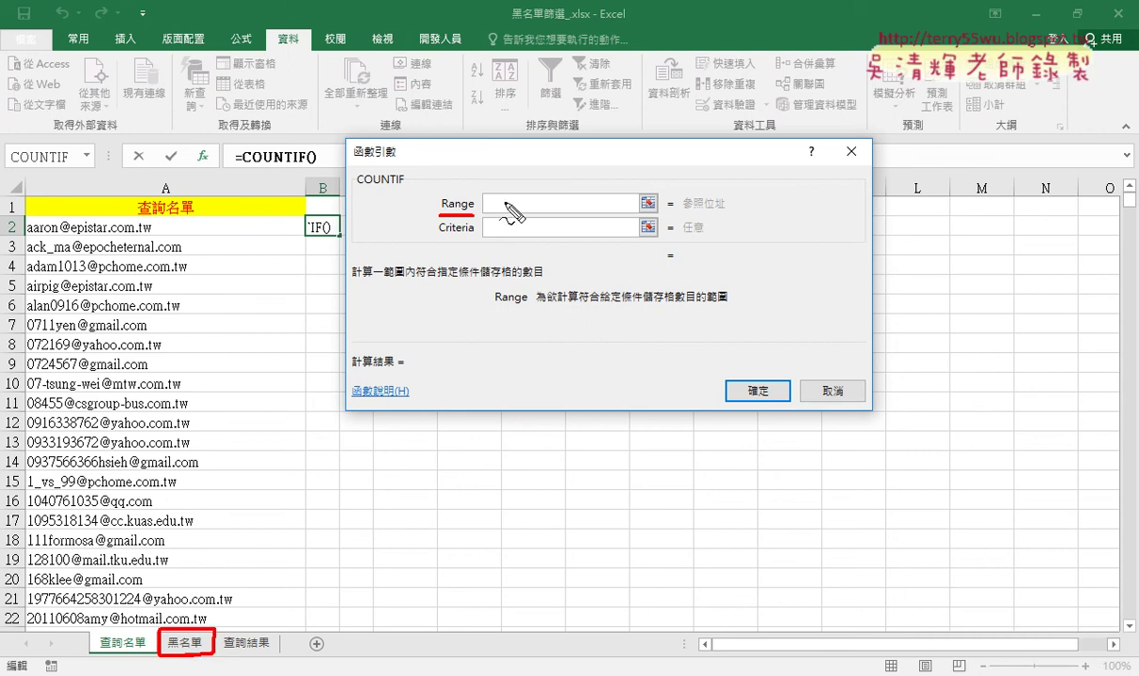
drag(474, 238, 430, 241)
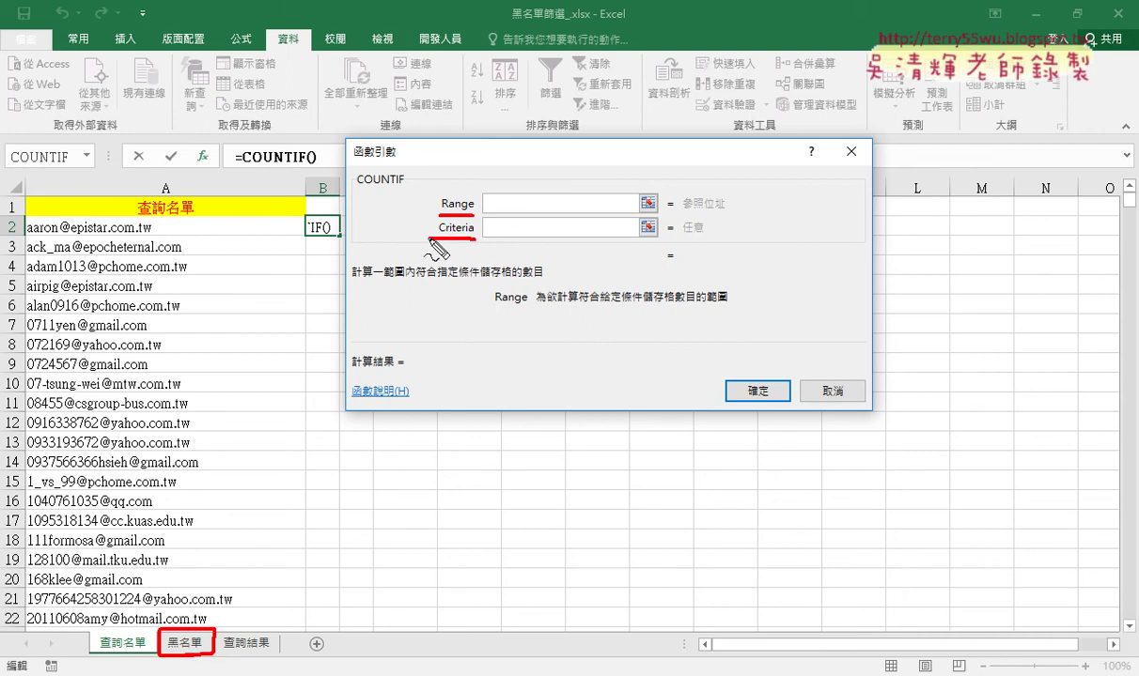
drag(161, 234, 167, 231)
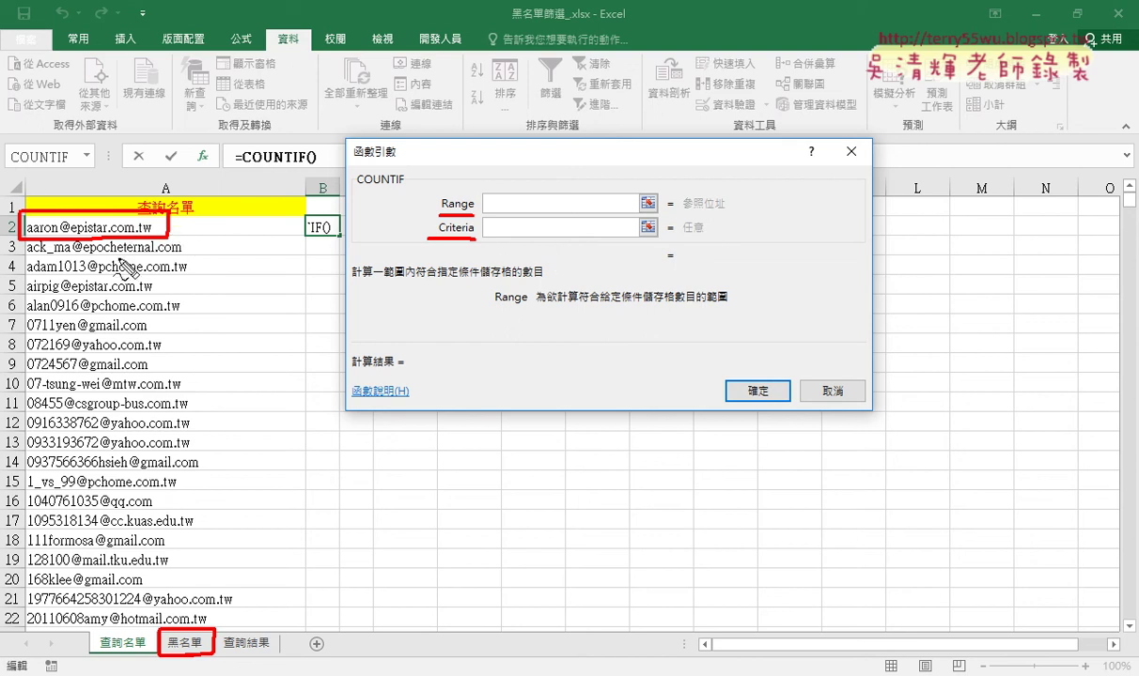
mouse_move(119, 246)
mouse_down()
mouse_move(193, 625)
mouse_move(214, 564)
mouse_up()
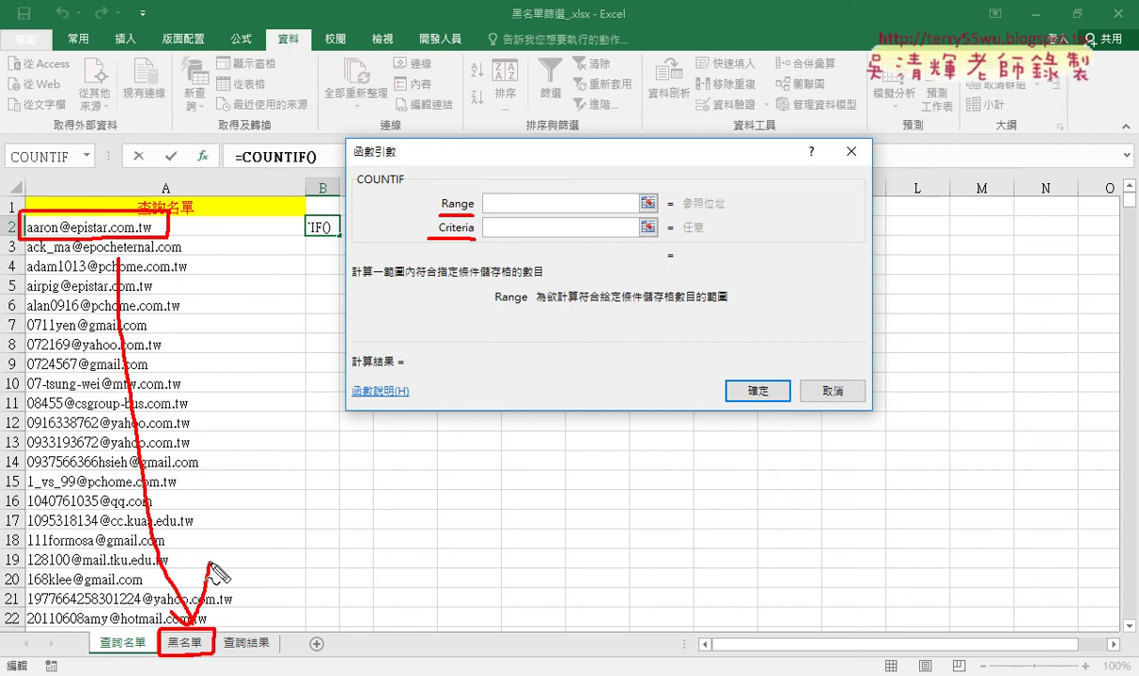
key(Escape)
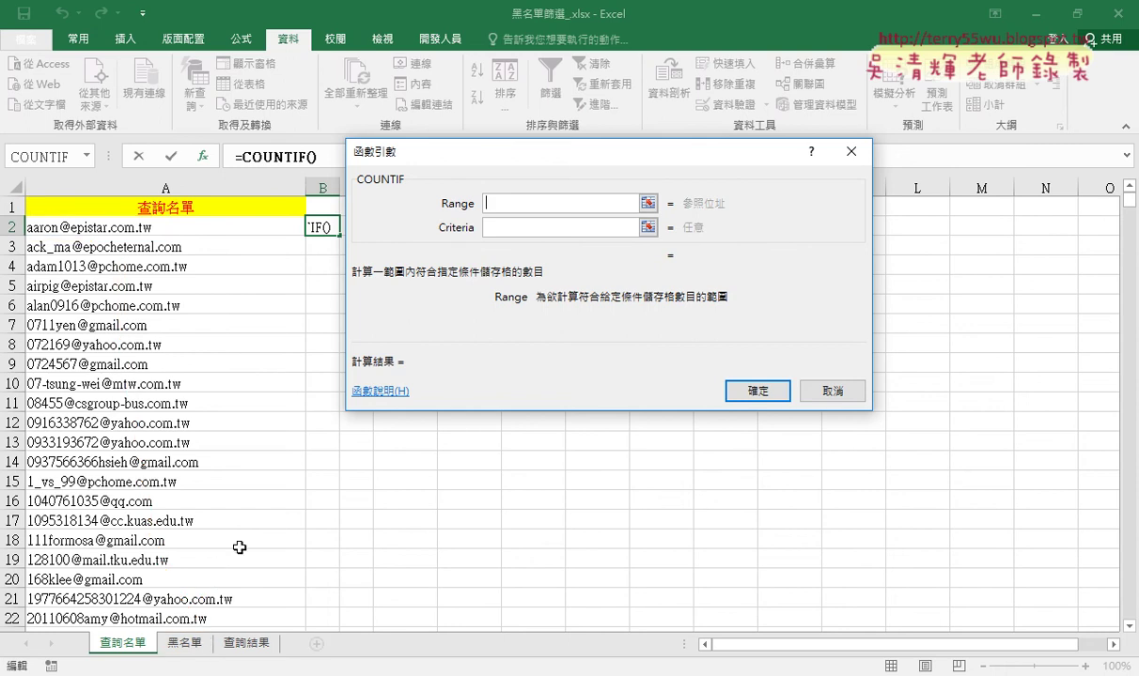
Step: Try 黑名單 sheet cells A2:A1812 as the COUNTIF Range, then clear the Range entry
click(185, 644)
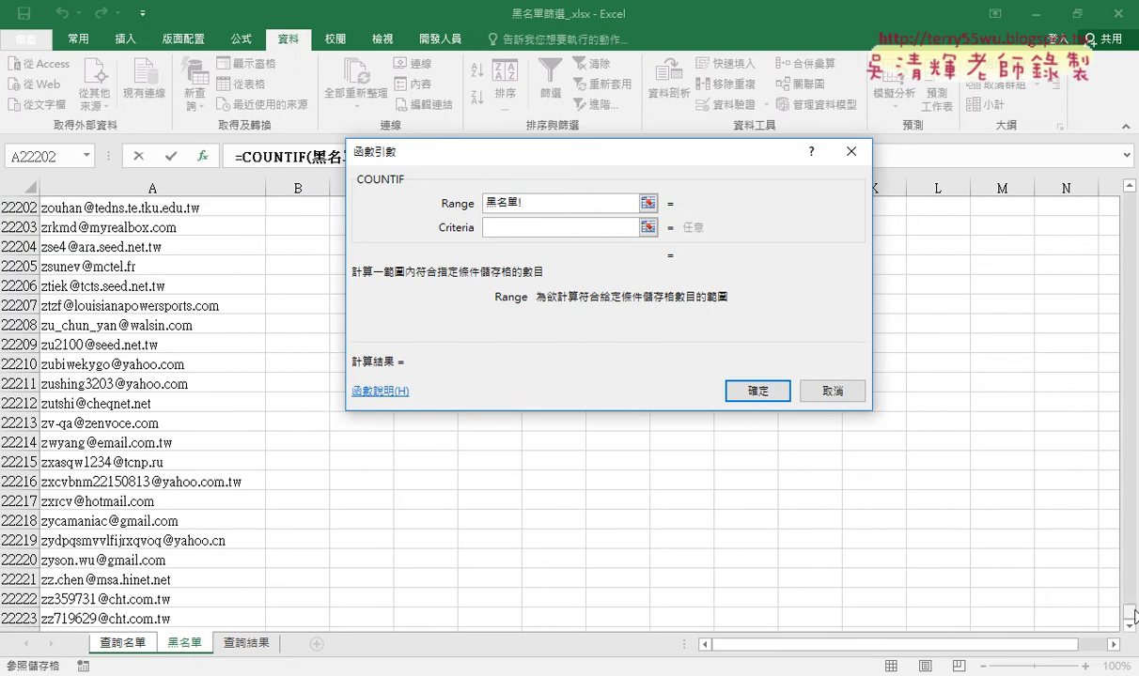
drag(1128, 610, 1128, 201)
scroll(249, 333, up, 14)
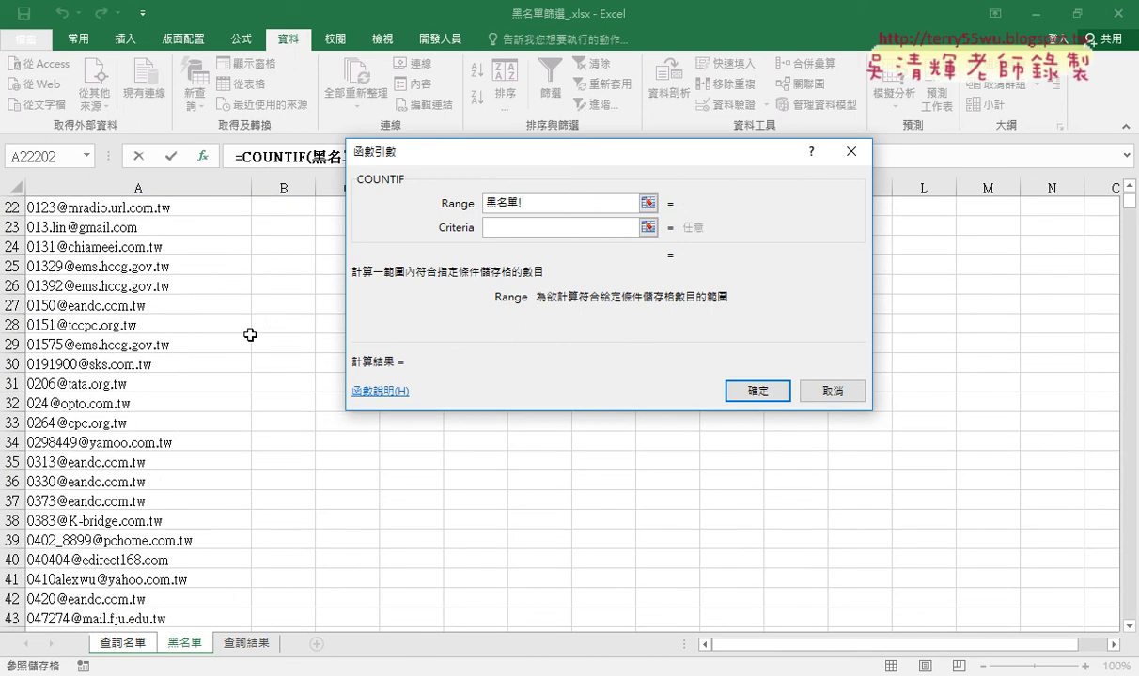
scroll(221, 305, up, 2)
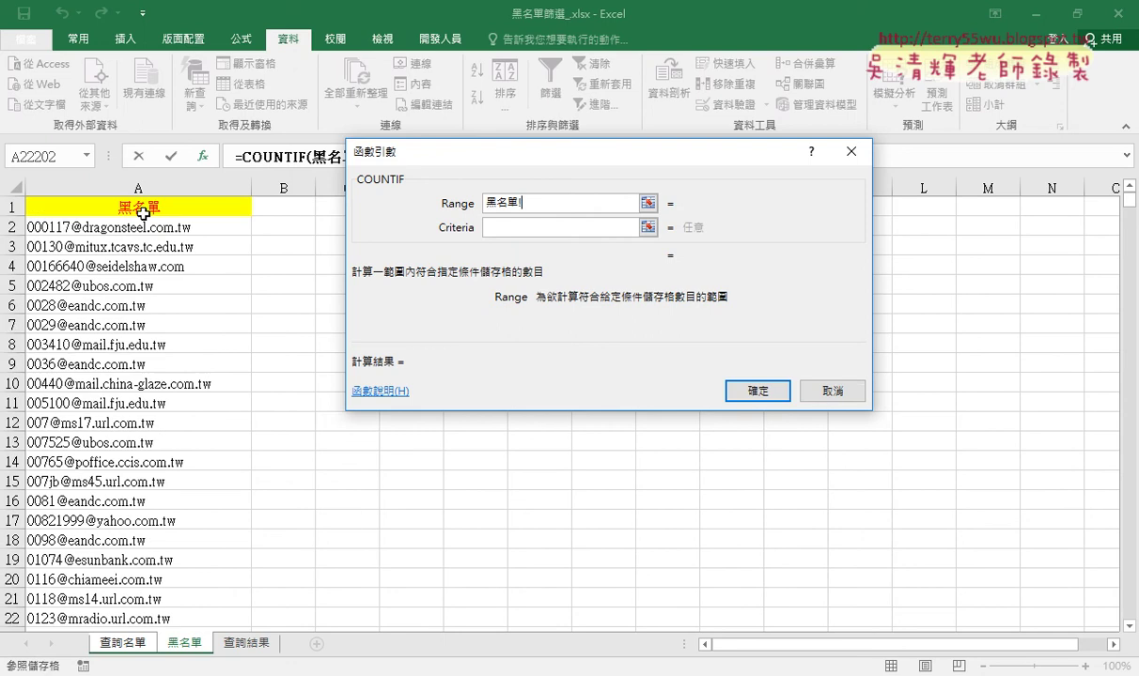
click(208, 228)
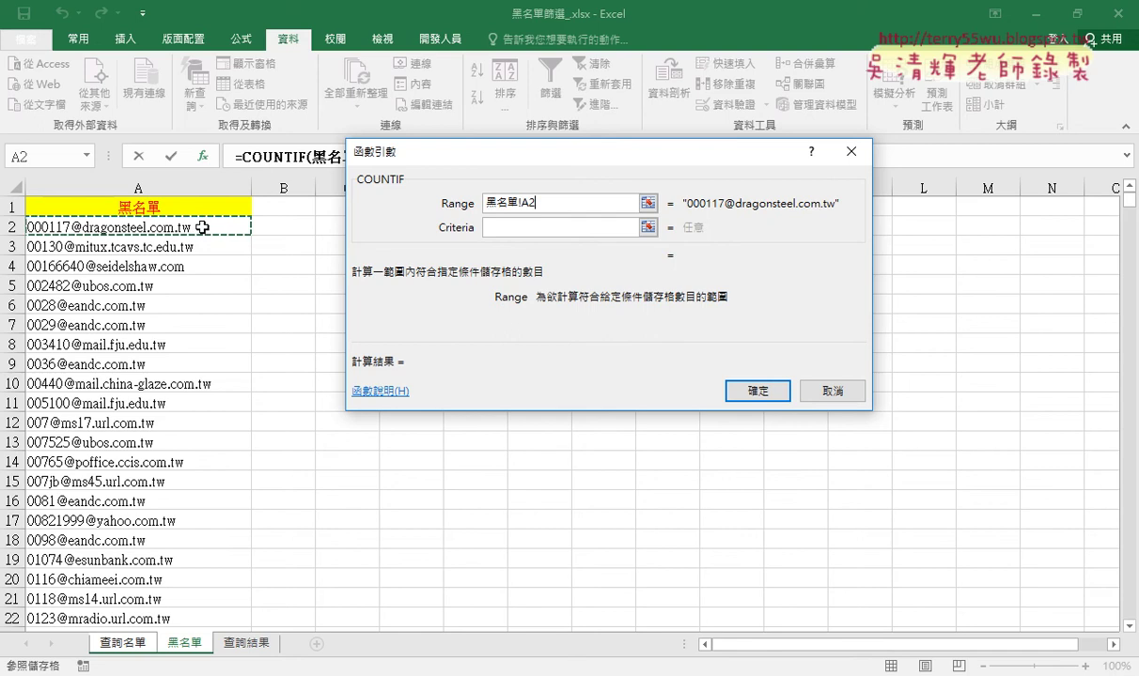
drag(200, 229, 180, 601)
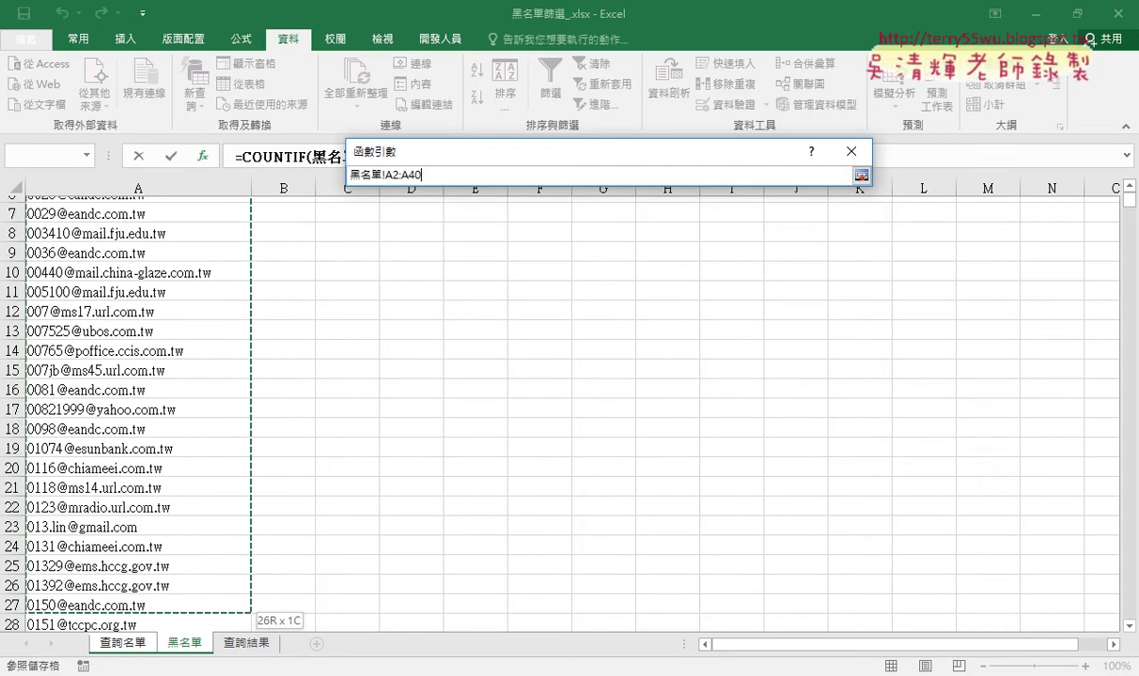
drag(181, 601, 181, 629)
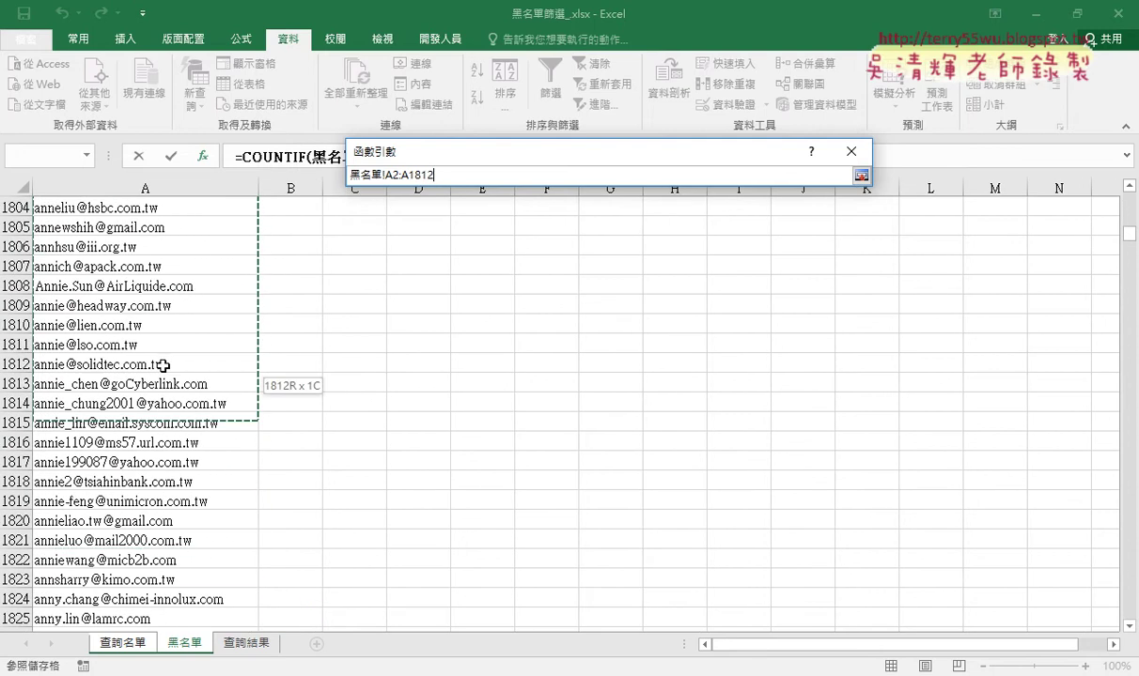
drag(180, 629, 178, 364)
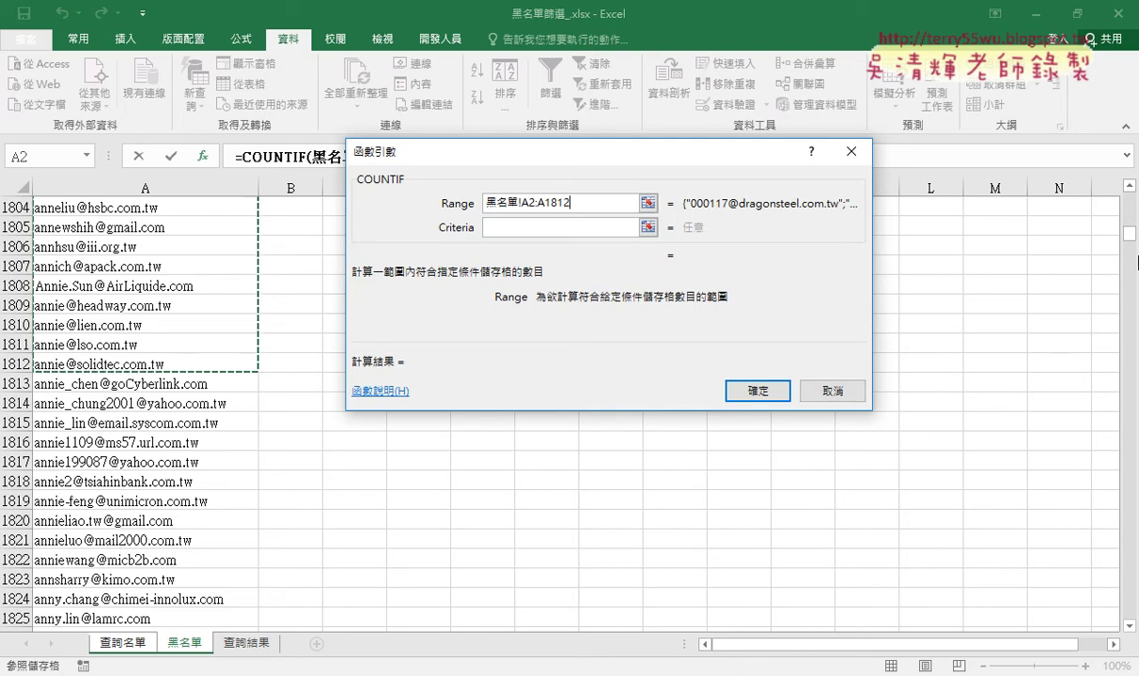
drag(1129, 233, 1129, 199)
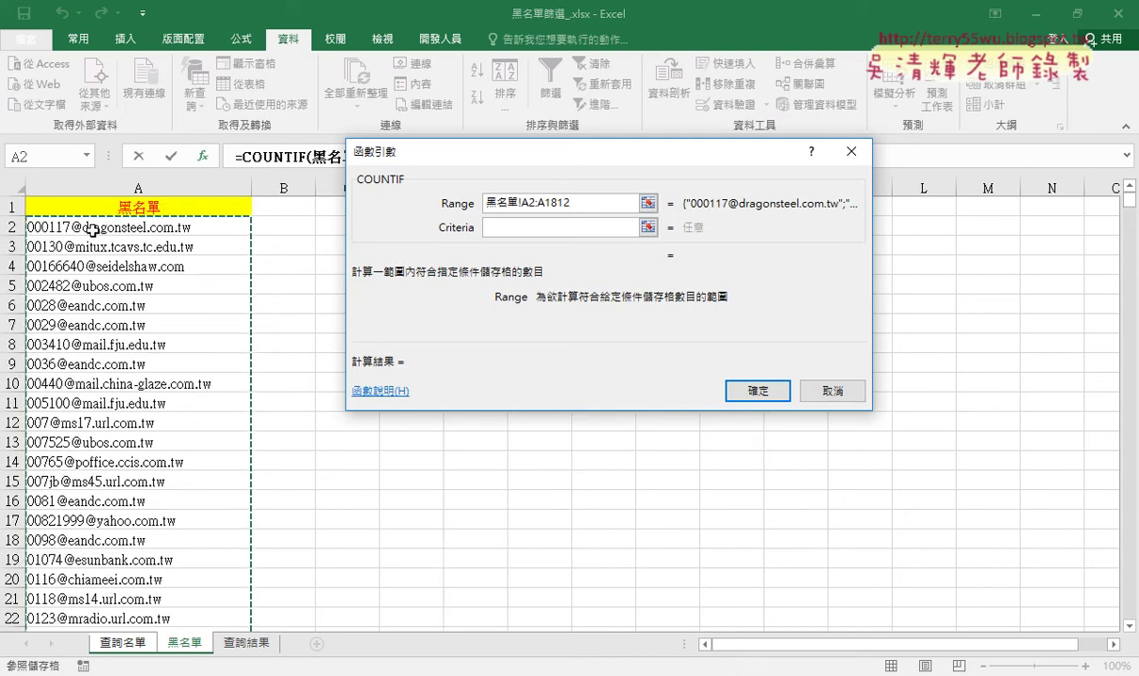
drag(581, 207, 392, 208)
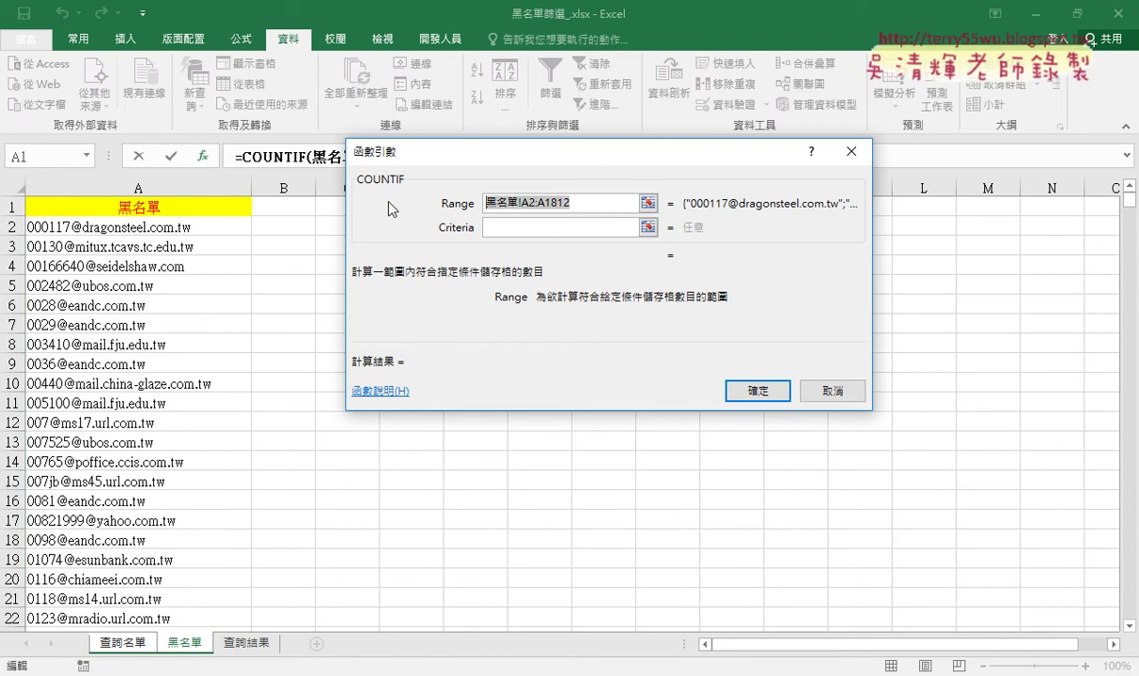
key(BackSpace)
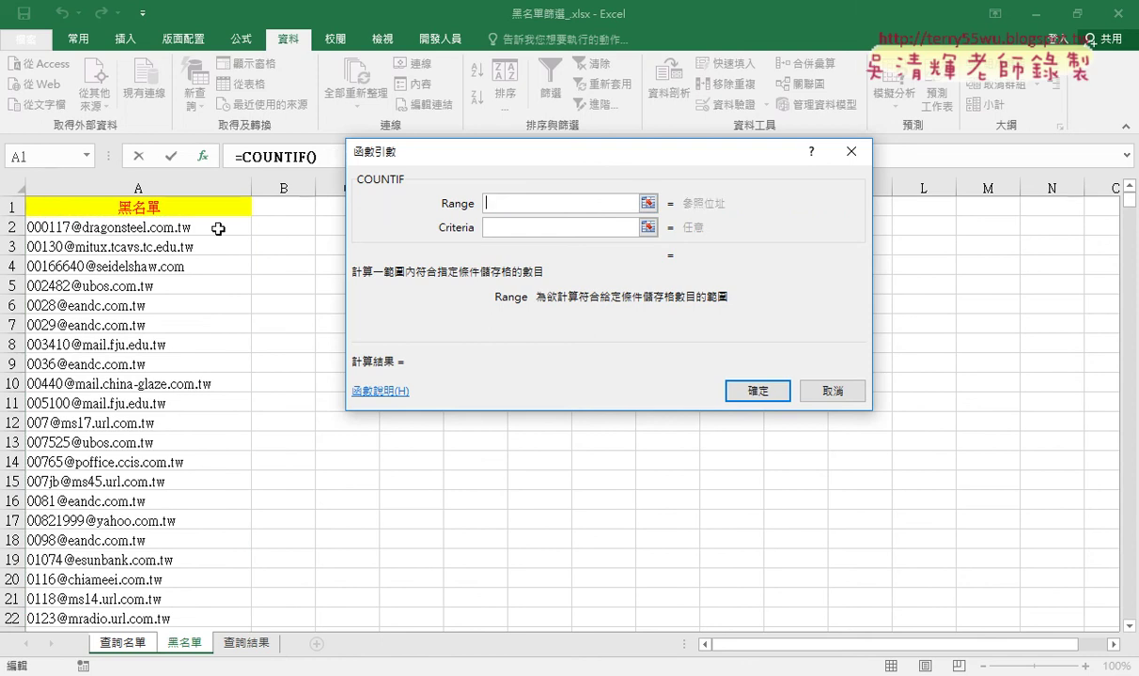
Step: Extend the Range from A2 down to A22223, then cancel the formula so B2 stays empty
click(218, 228)
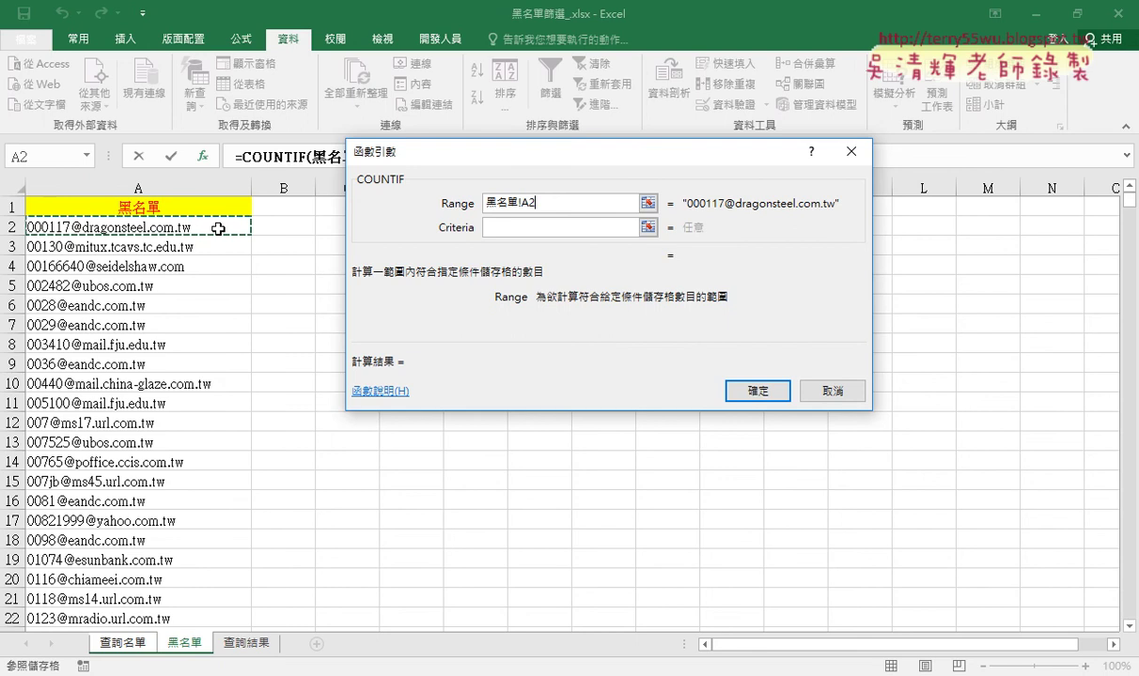
key(ctrl+shift+Down)
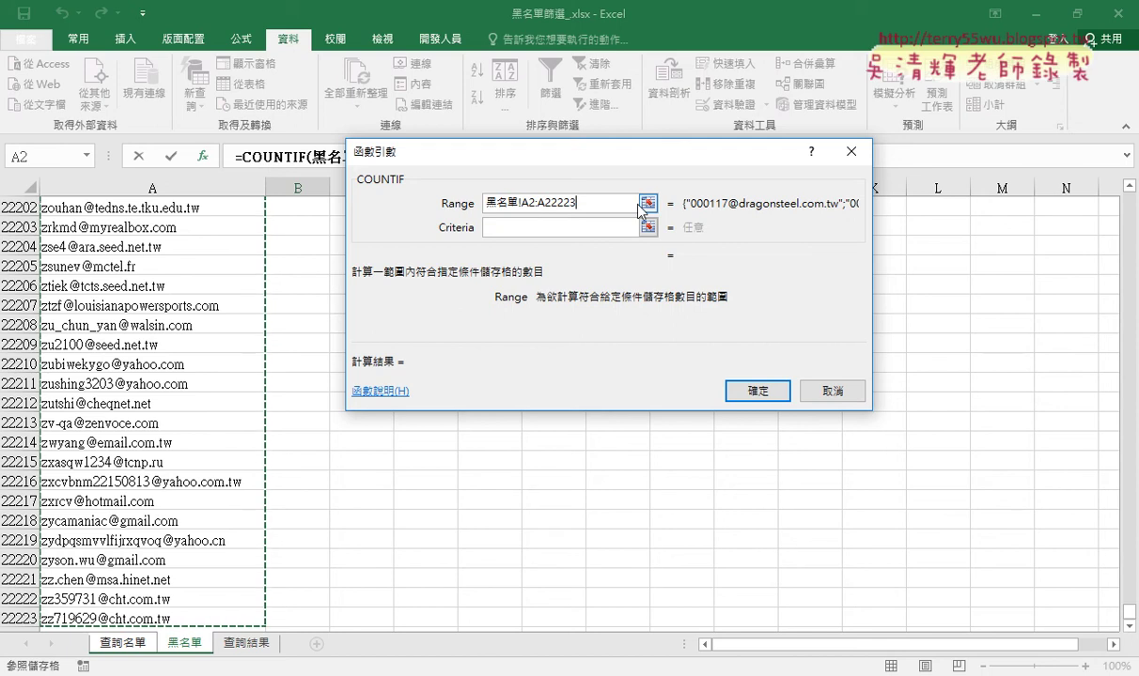
click(833, 390)
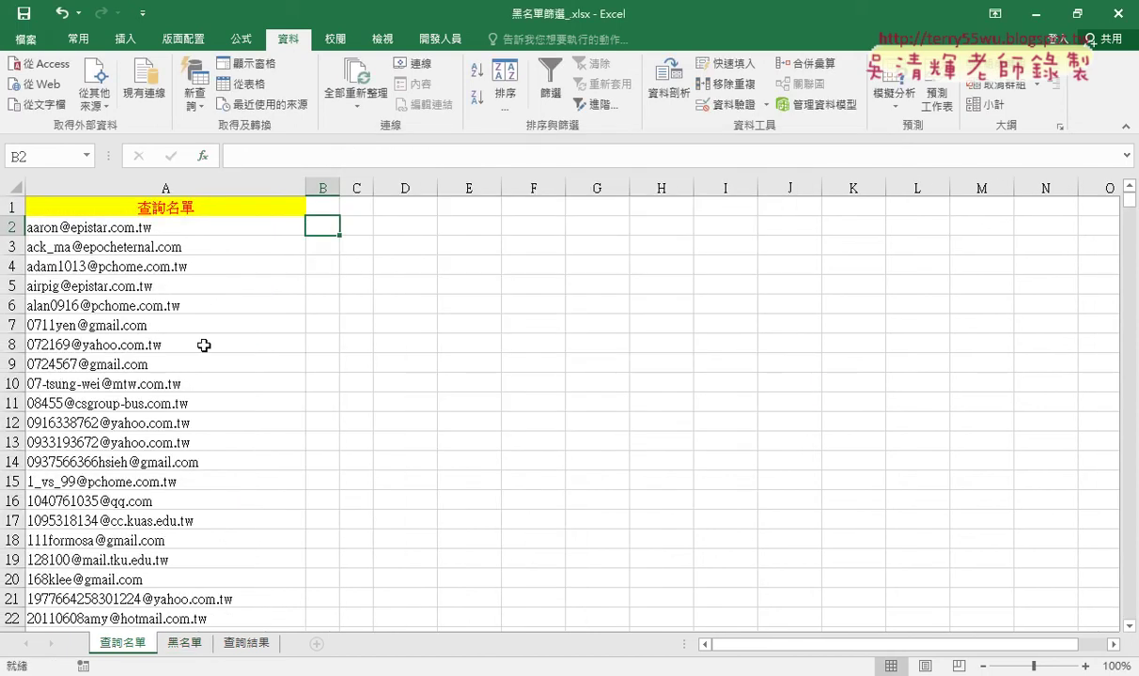
Step: Select the blacklist emails A2:A22223 on the 黑名單 sheet and point out the selection
click(185, 643)
scroll(216, 297, up, 8)
scroll(216, 297, up, 1)
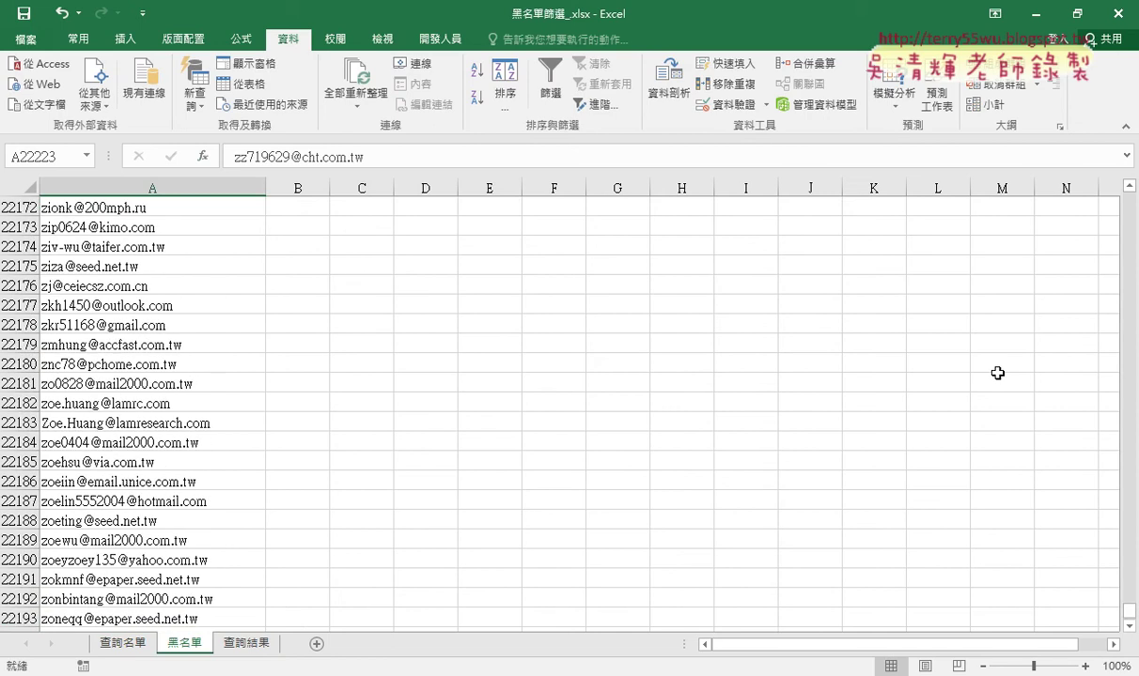
drag(1128, 611, 1128, 193)
click(144, 228)
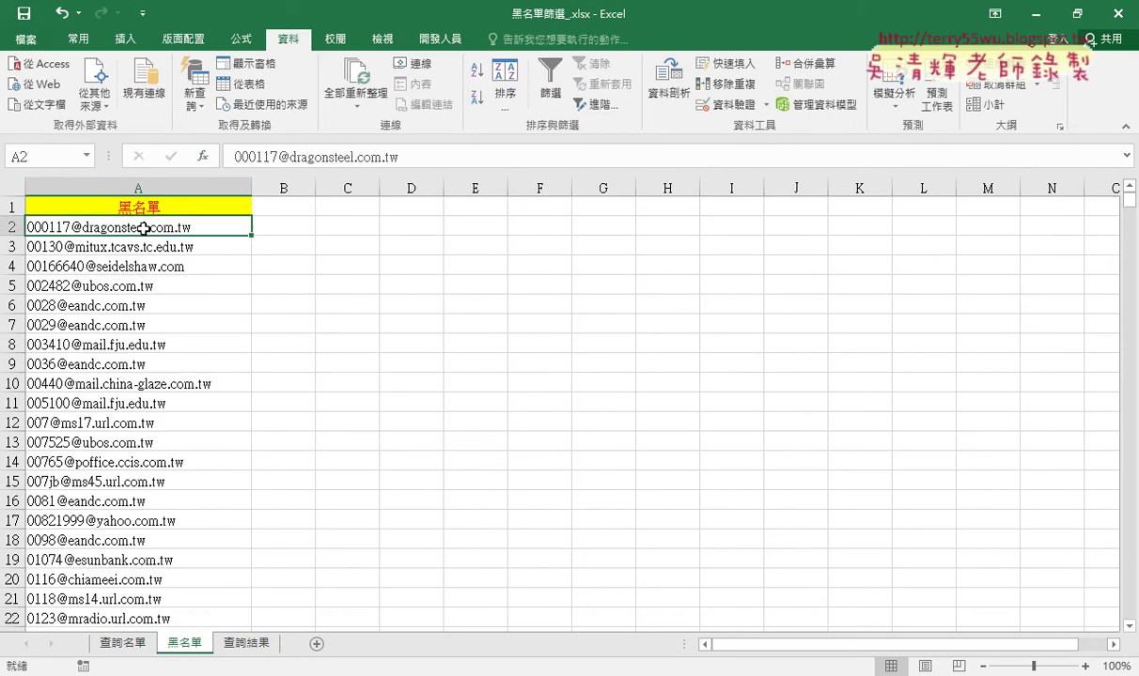
key(ctrl+shift+Down)
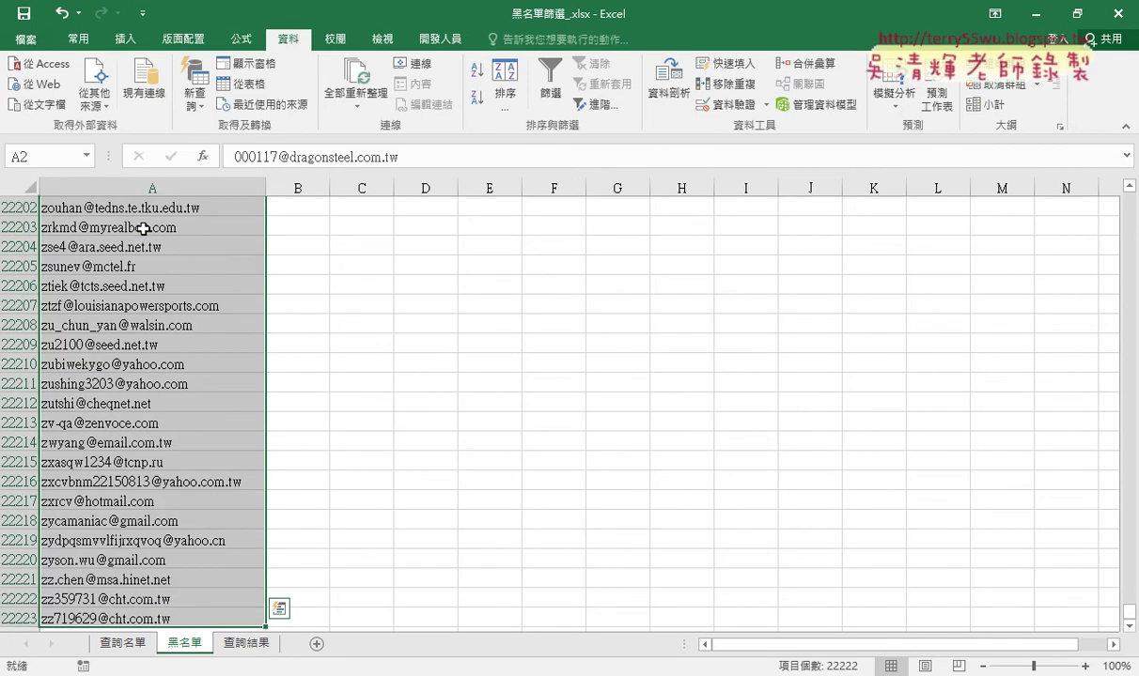
click(58, 157)
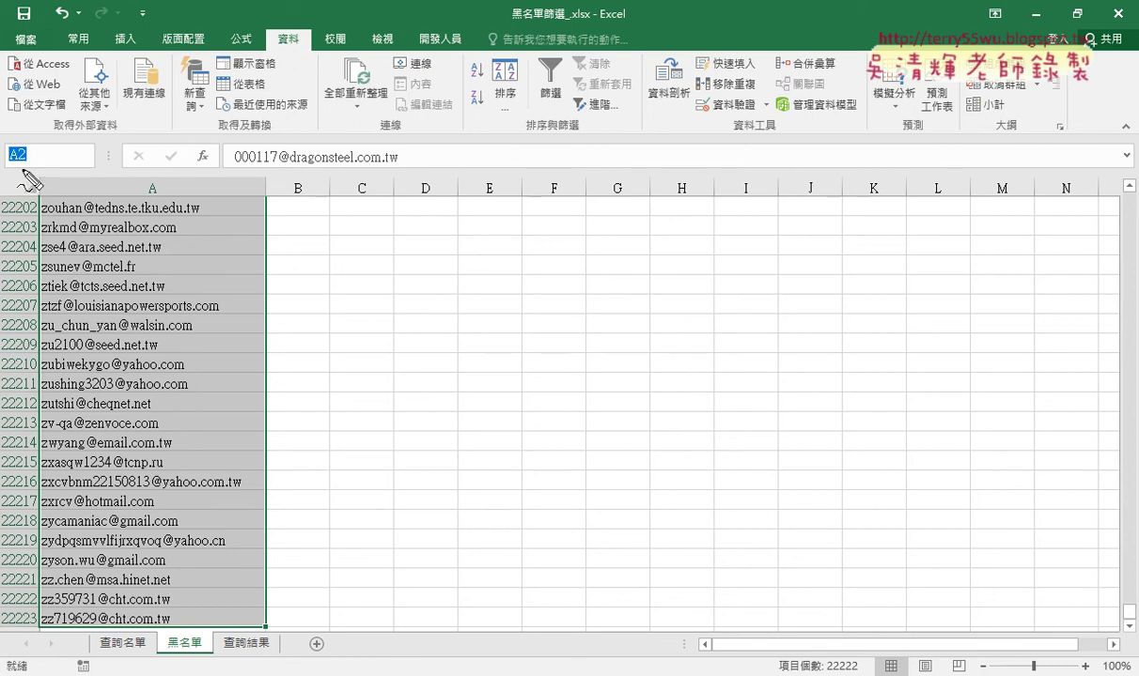
drag(172, 601, 111, 567)
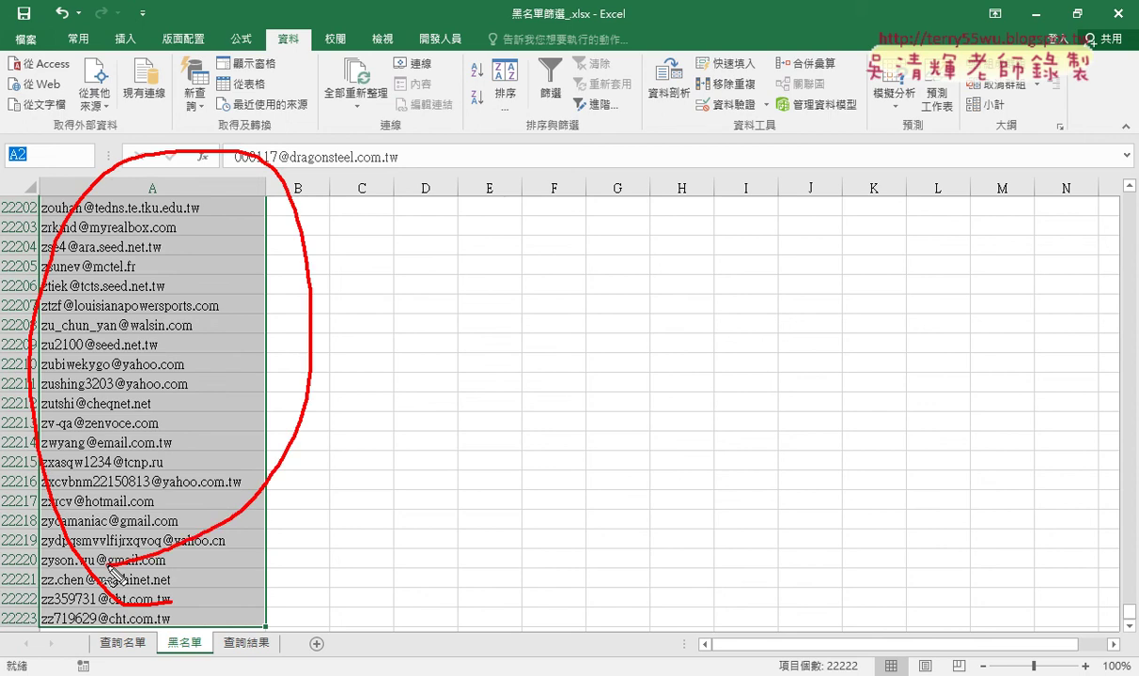
drag(222, 313, 205, 444)
mouse_move(210, 137)
mouse_down()
mouse_move(86, 139)
mouse_move(0, 175)
mouse_move(2, 141)
mouse_move(86, 160)
mouse_move(47, 178)
mouse_up()
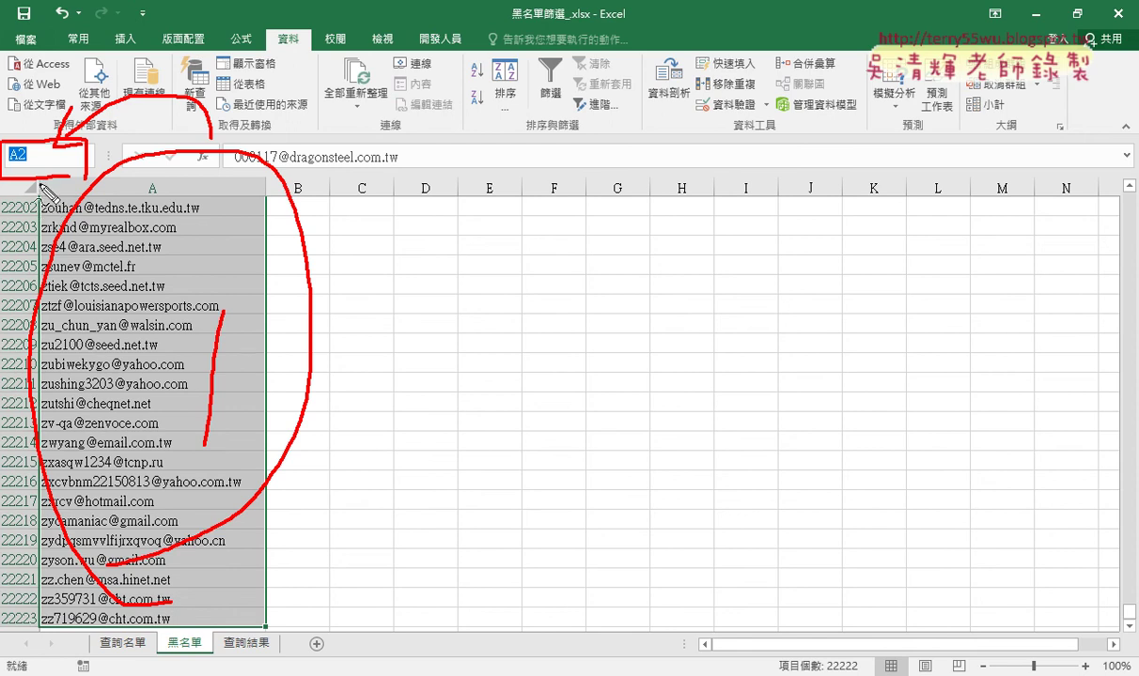
key(Escape)
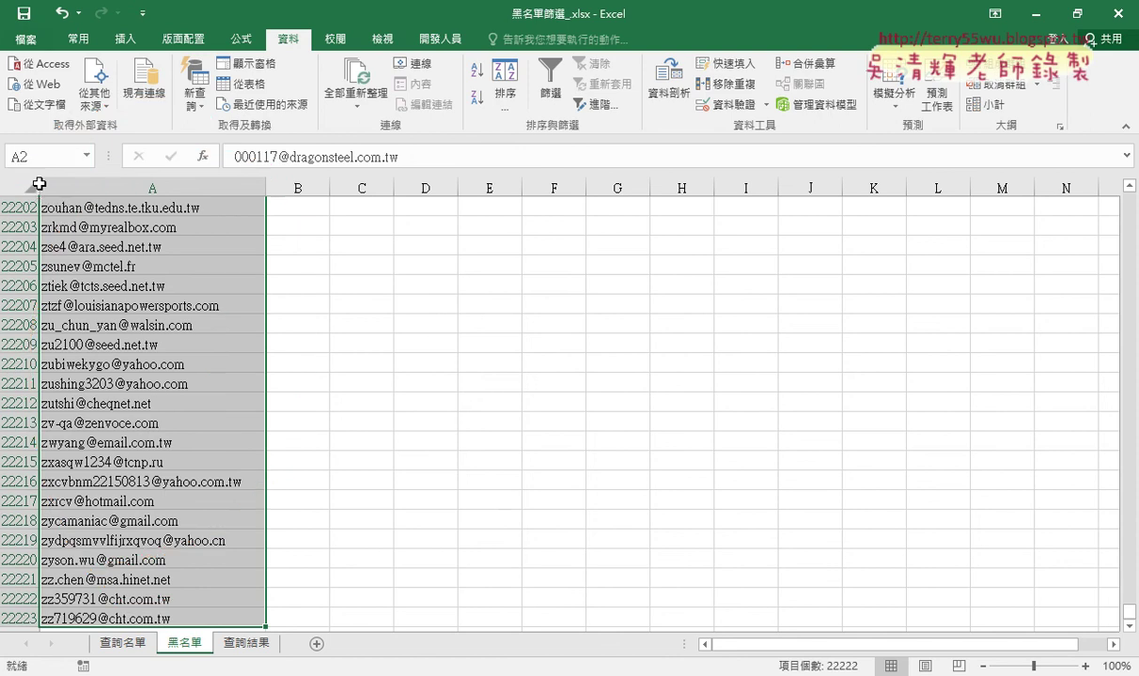
Step: Name the selected range 黑名單 through the Name Box
click(45, 158)
text(黑ㄇㄧ)
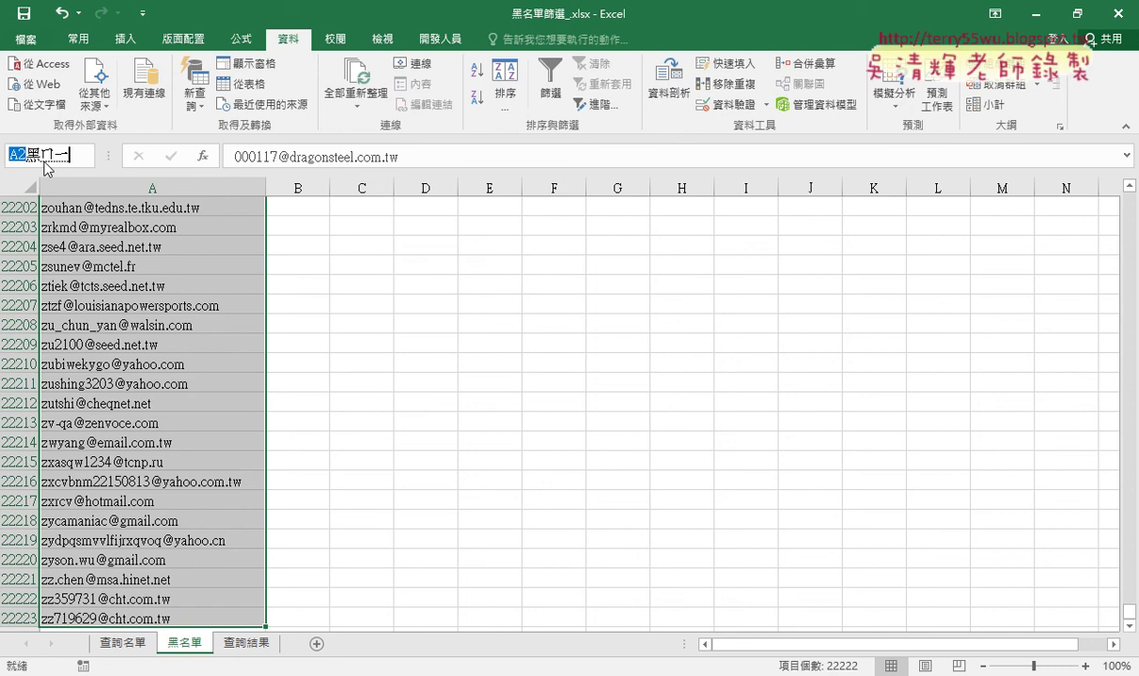
text(名單)
key(Return)
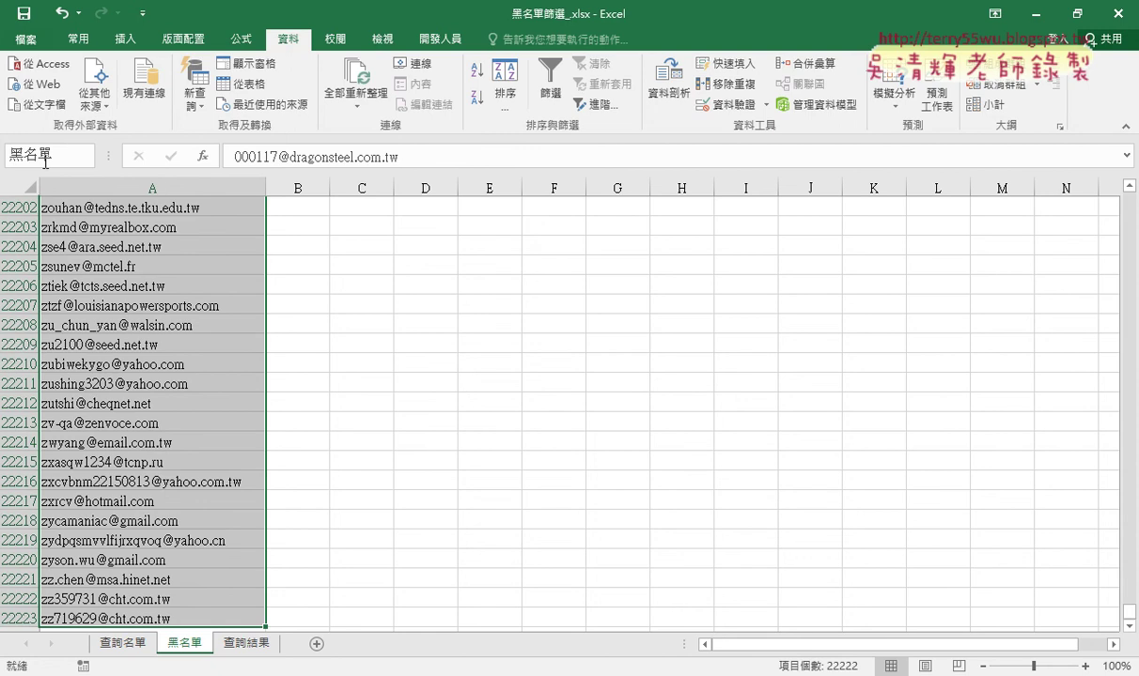
key(Return)
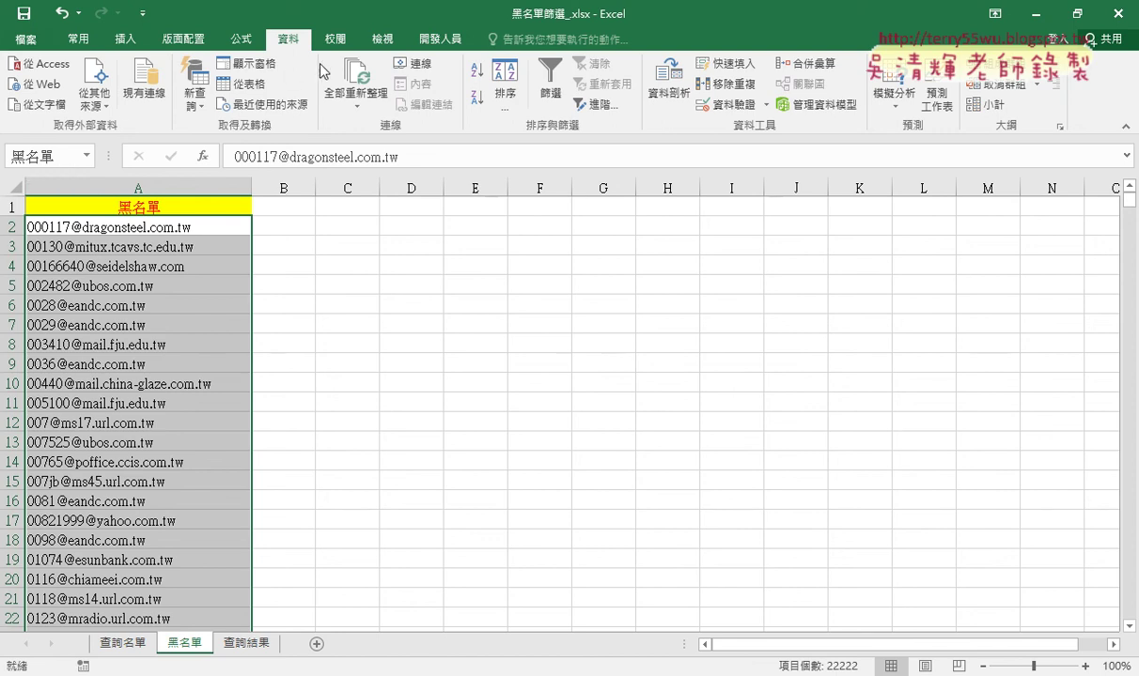
Step: Confirm in Name Manager that 黑名單 refers to =黑名單!$A$2:$A$22223, then close it
click(241, 45)
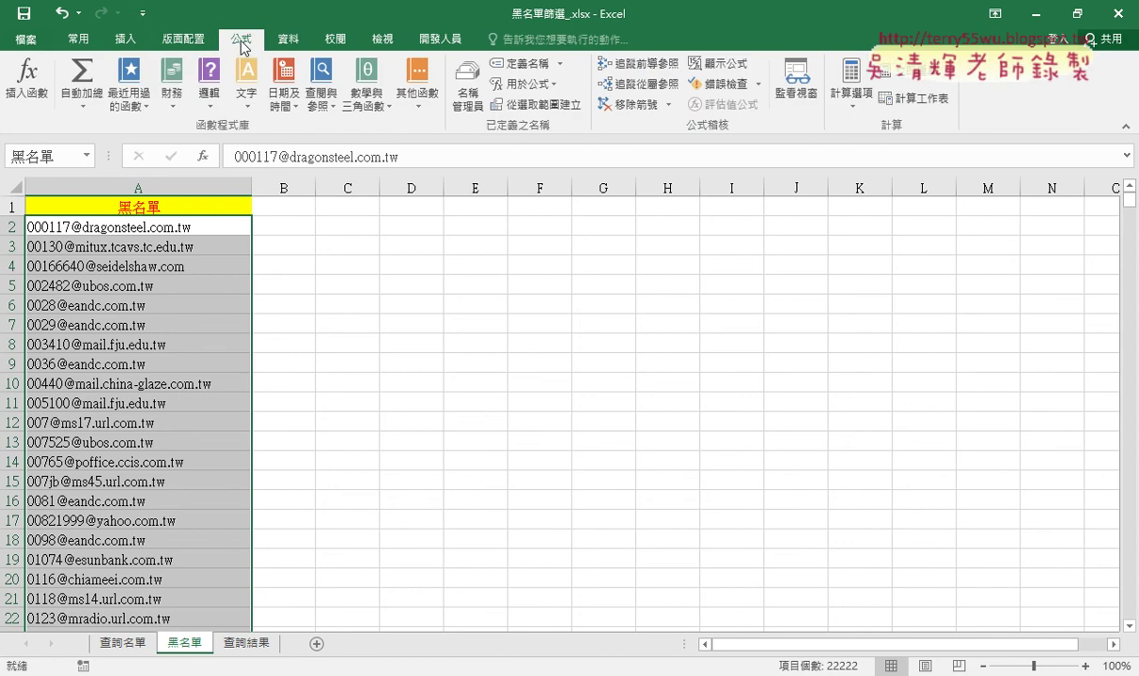
click(469, 101)
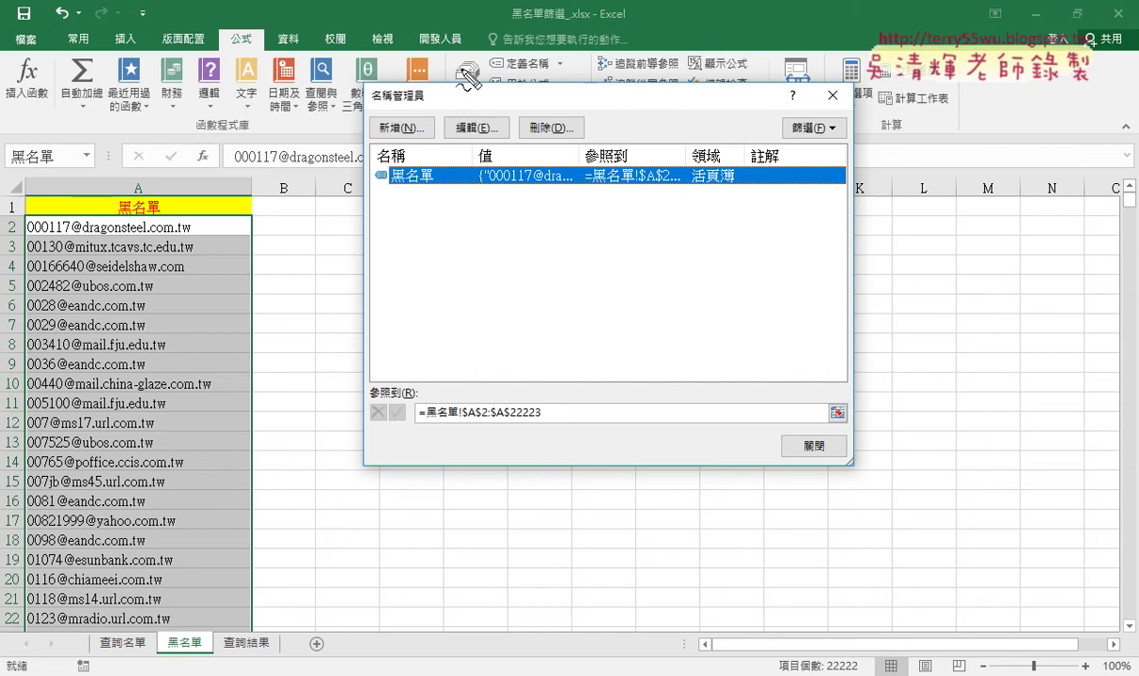
drag(246, 26, 226, 57)
drag(493, 89, 479, 45)
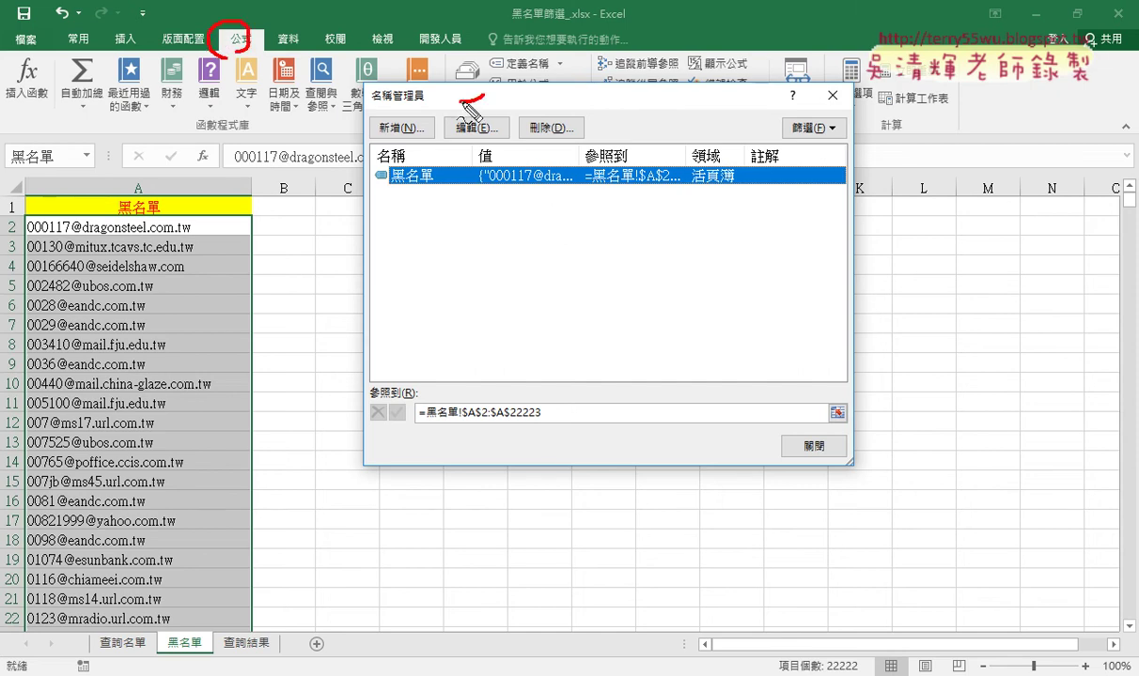
drag(441, 188, 425, 213)
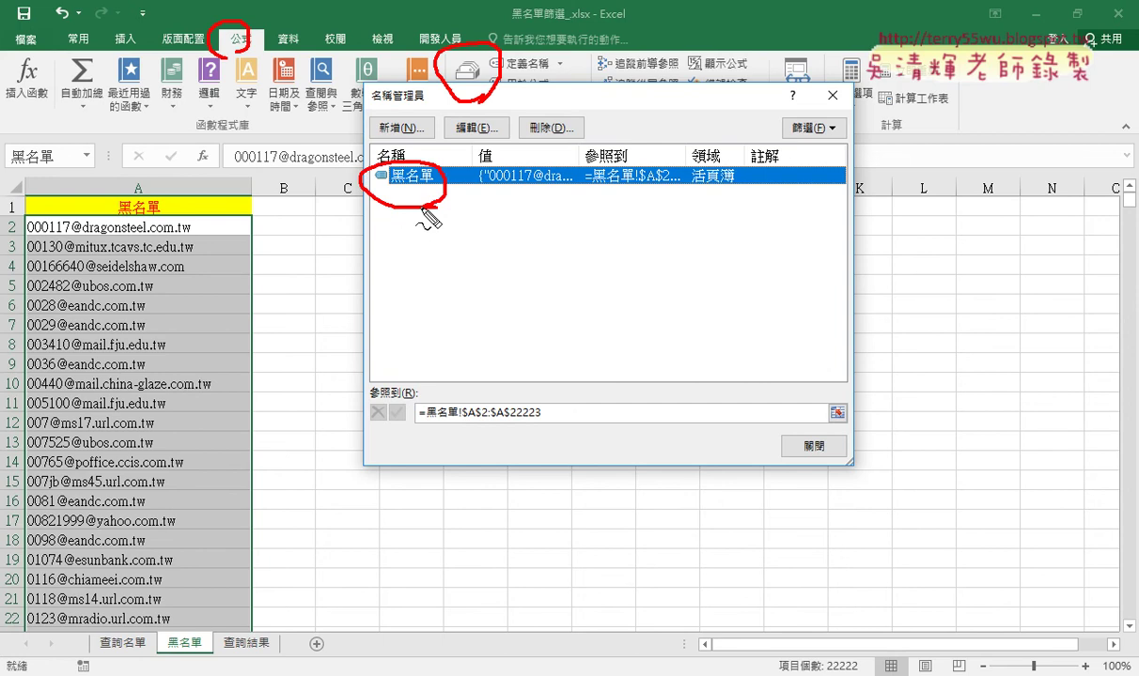
drag(426, 425, 549, 422)
drag(425, 223, 475, 396)
drag(489, 356, 458, 381)
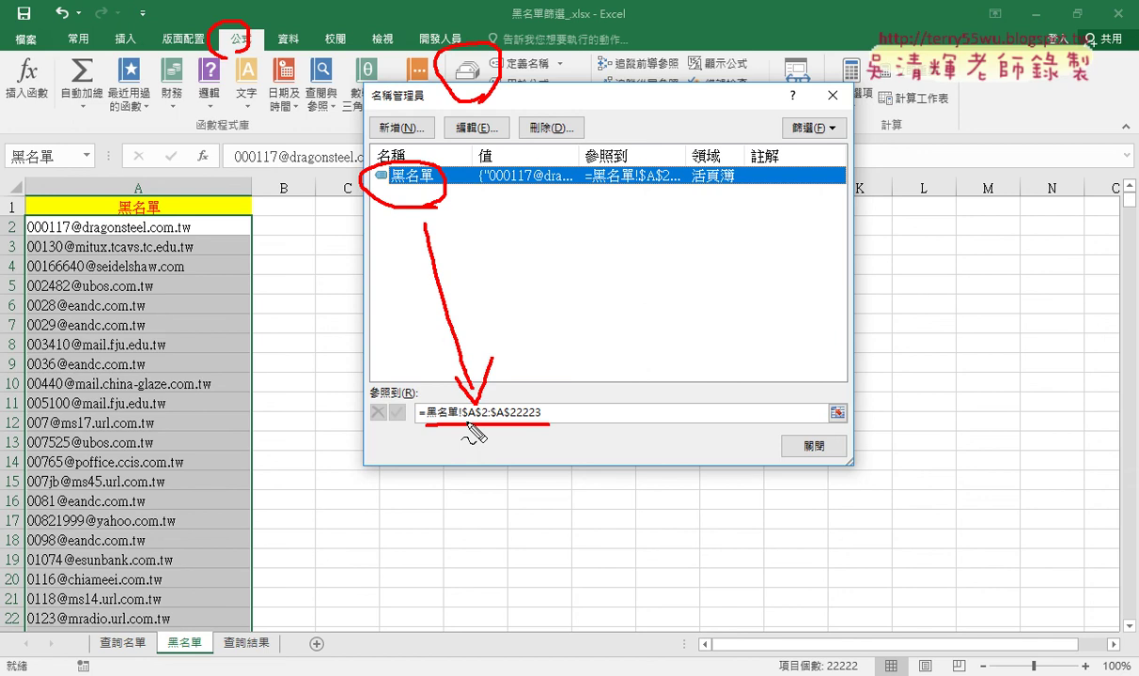
key(Escape)
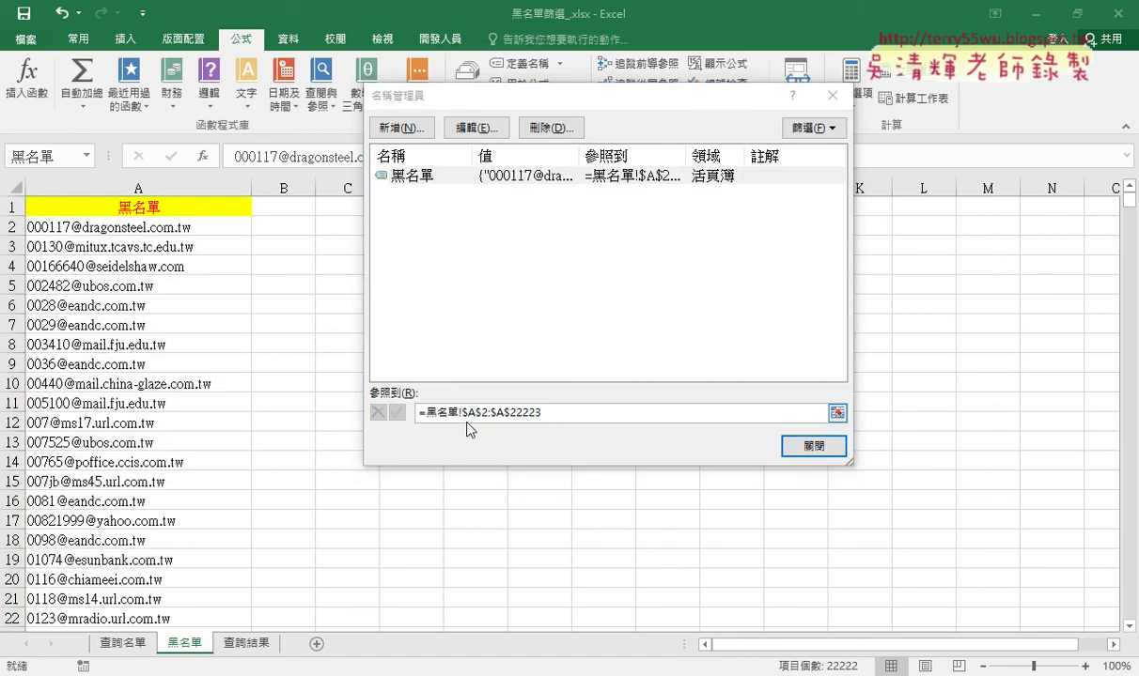
click(816, 448)
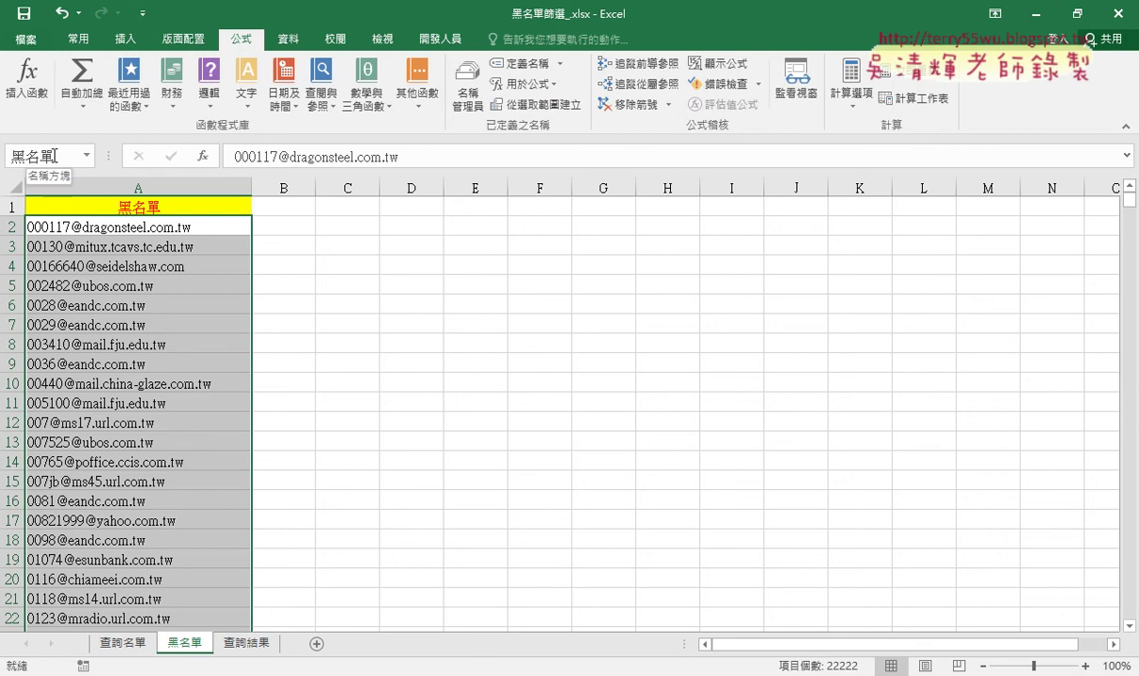
Step: On 查詢名單, start =COUNTIF() in B2 and list the defined names for its Range with F3
click(123, 642)
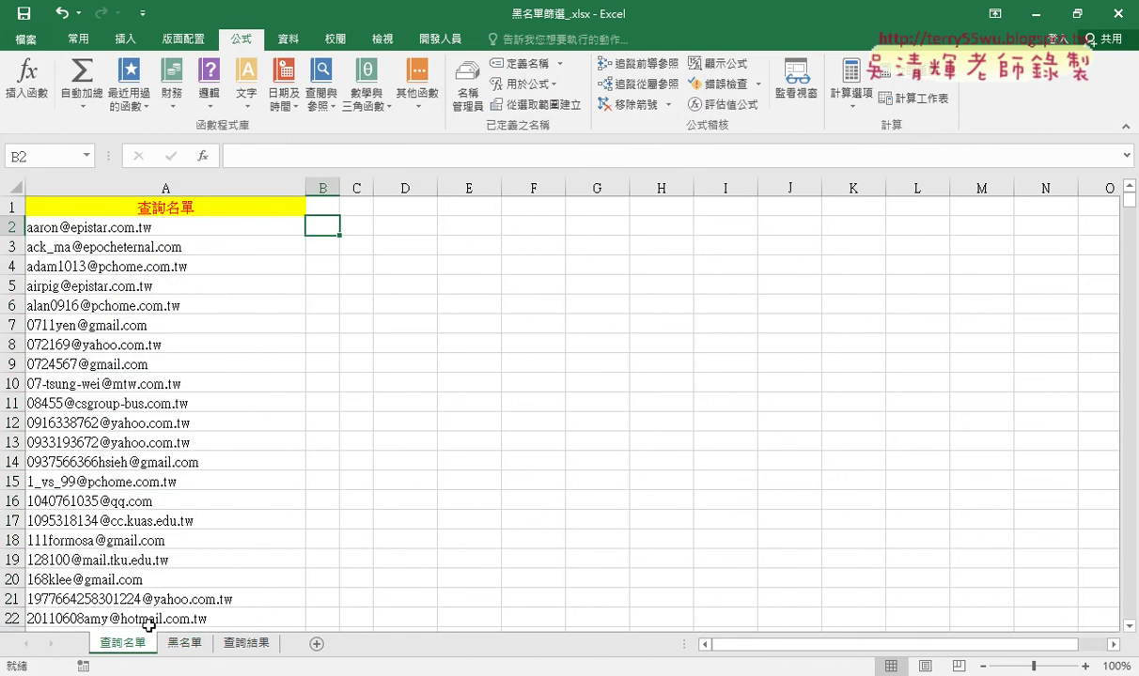
click(201, 156)
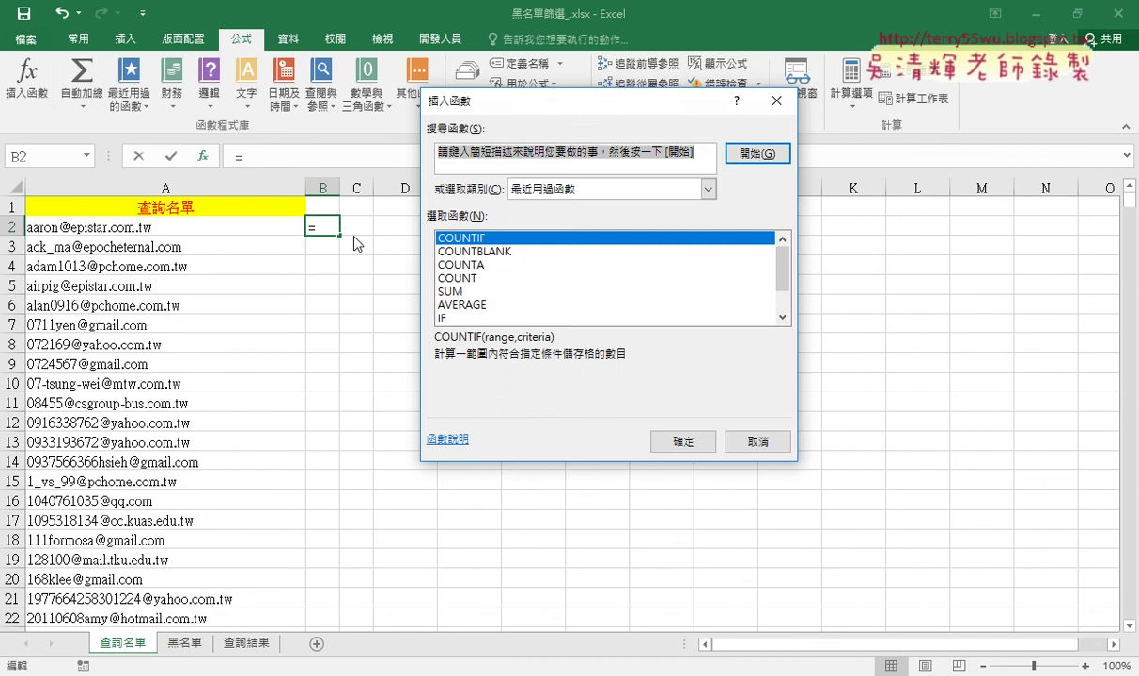
double_click(485, 235)
drag(469, 160, 593, 170)
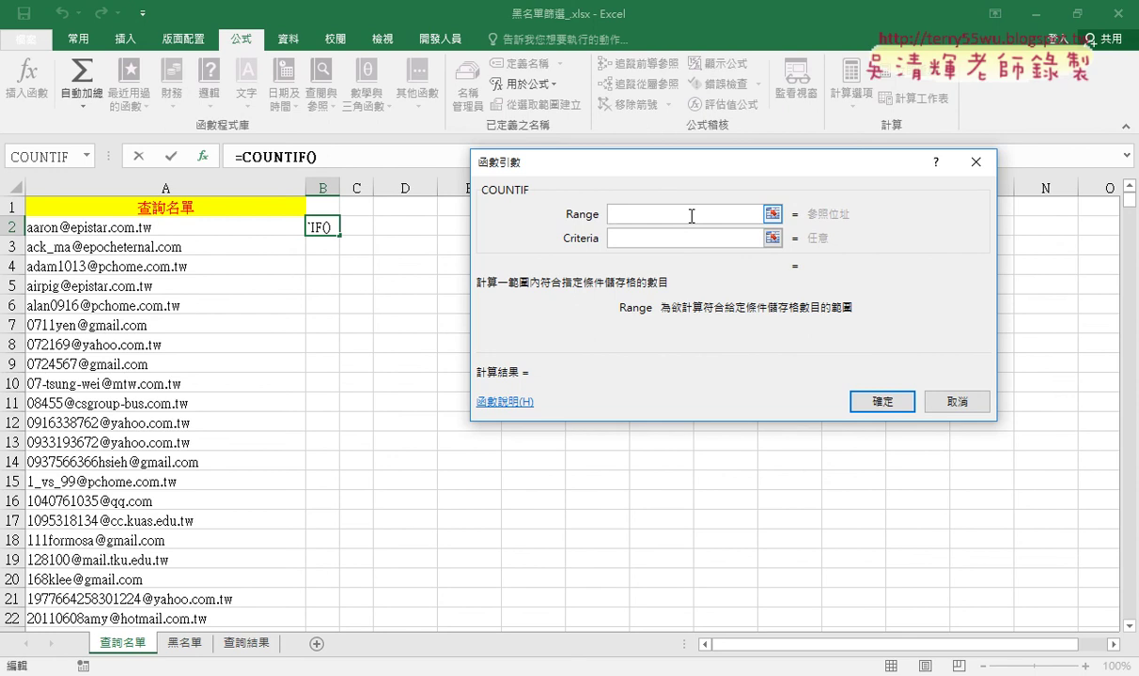
key(F3)
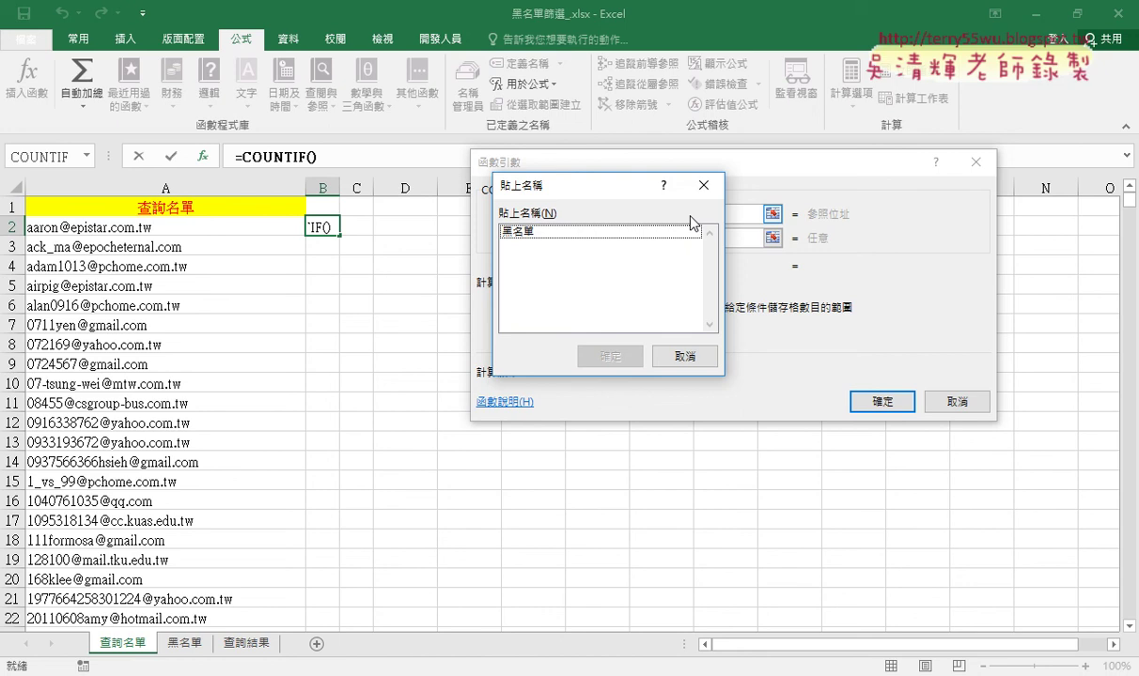
Step: Set the Range to 黑名單 and Criteria to A2, giving =COUNTIF(黑名單,A2) with preview result 1
click(606, 235)
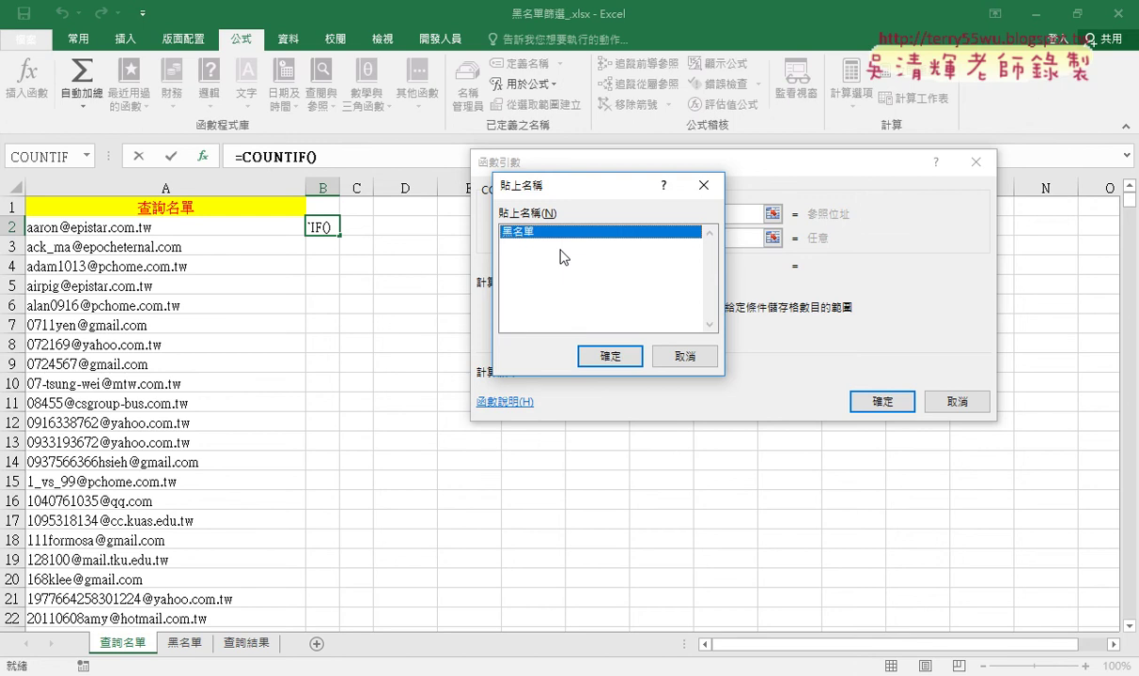
click(602, 357)
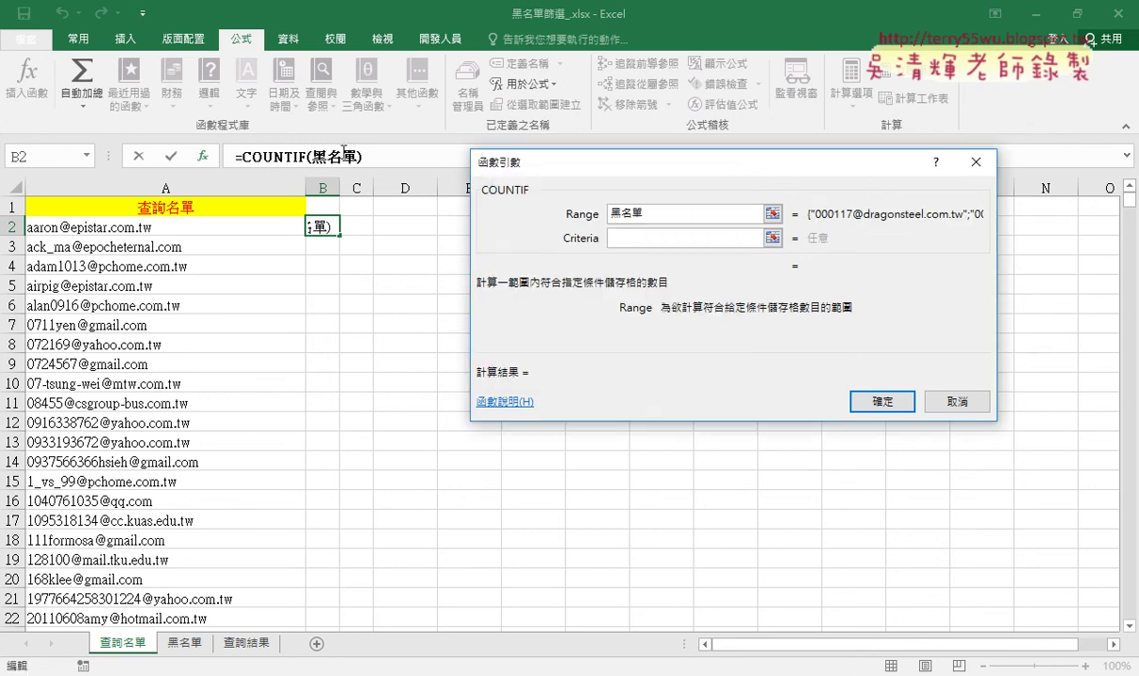
click(657, 241)
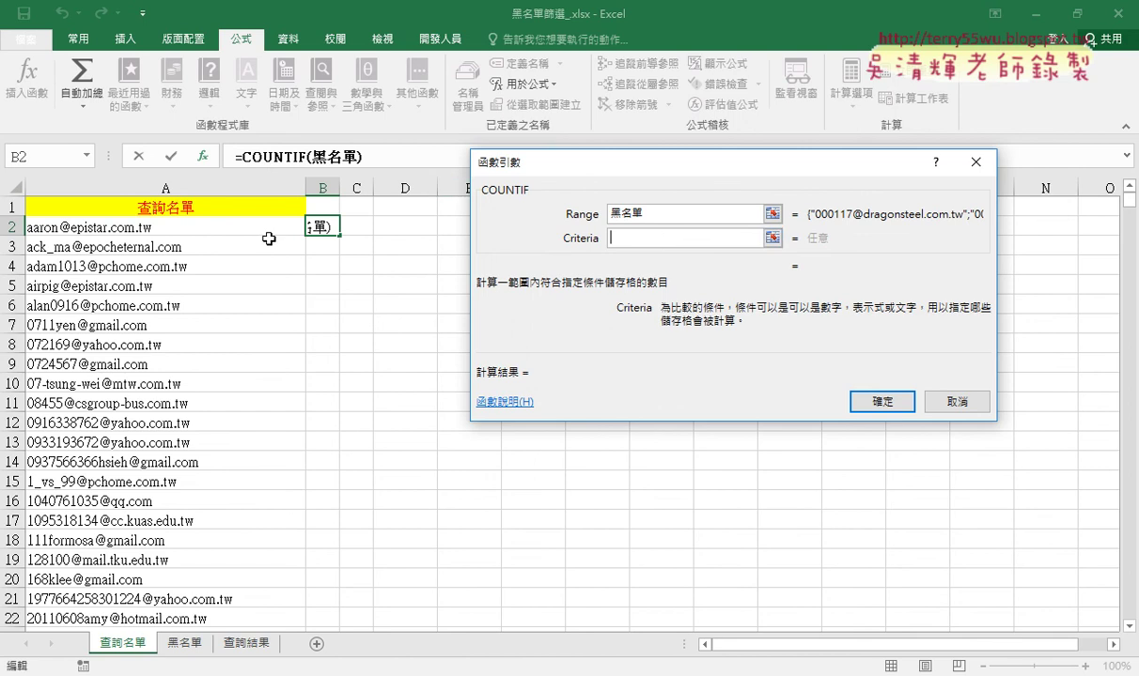
click(232, 229)
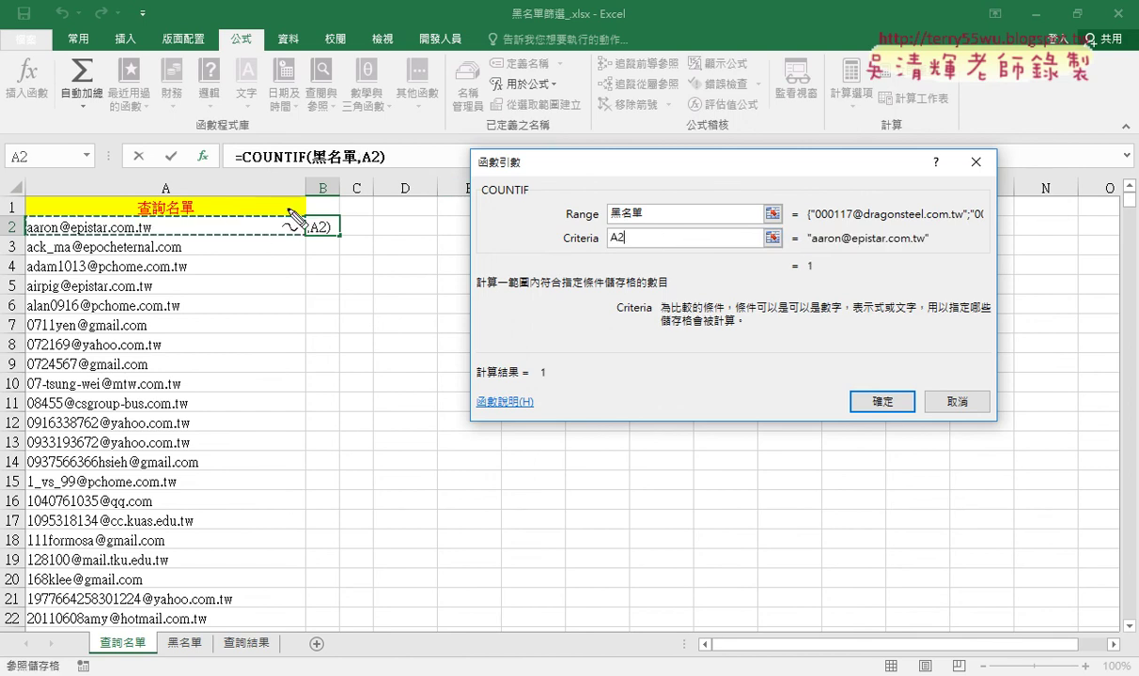
mouse_move(374, 167)
mouse_down()
mouse_move(385, 167)
mouse_move(239, 172)
mouse_up()
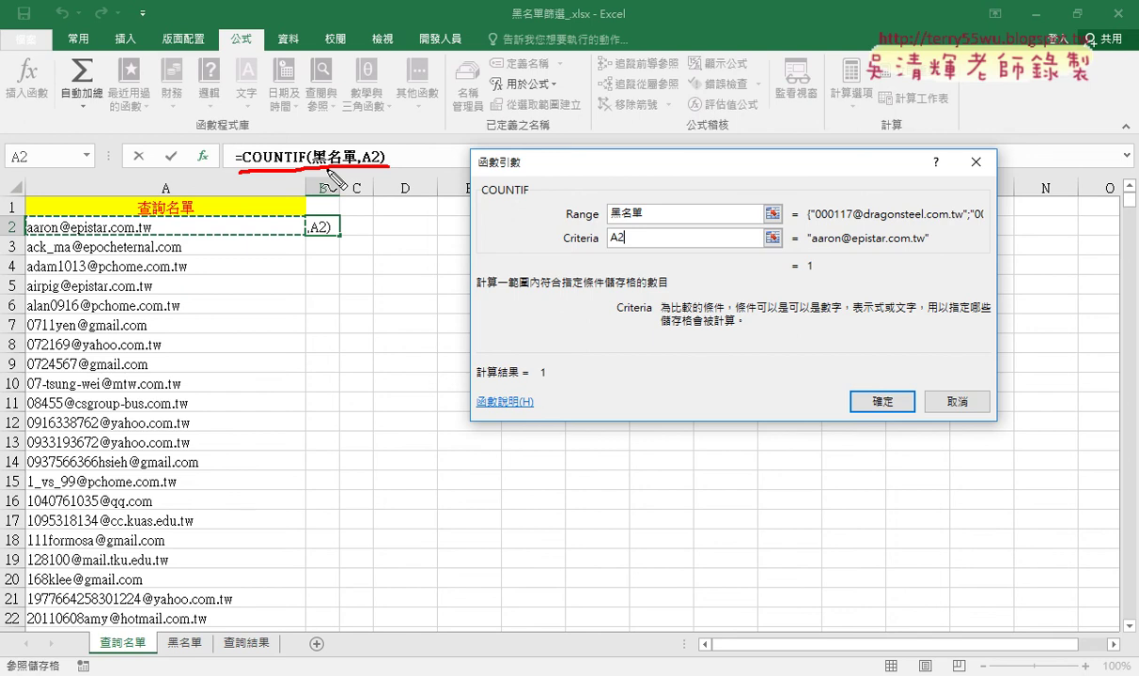
key(Escape)
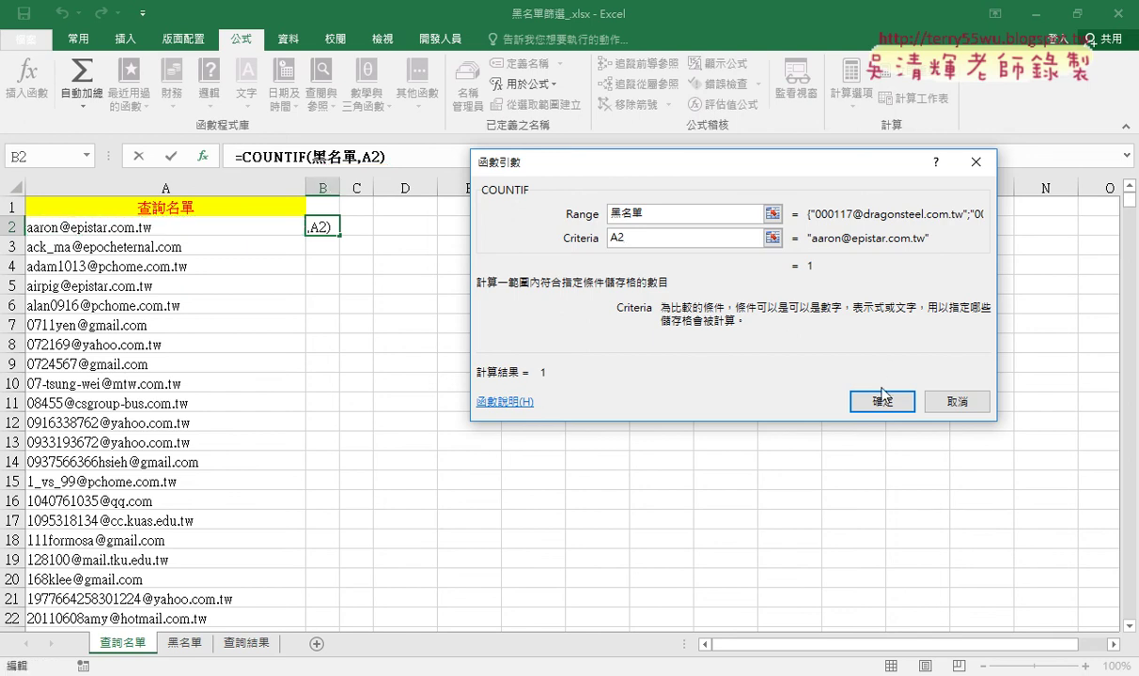
Step: Enter =COUNTIF(黑名單,A2), fill it down column B, and compare the formulas in B2 and B7
click(881, 401)
double_click(339, 234)
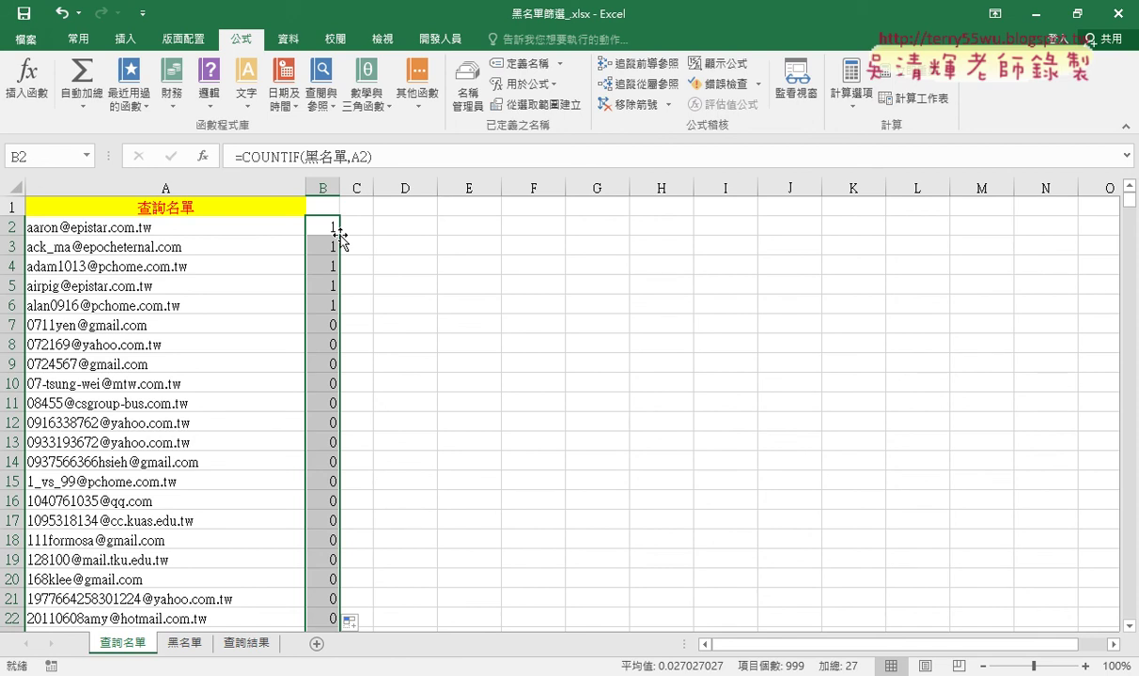
click(316, 227)
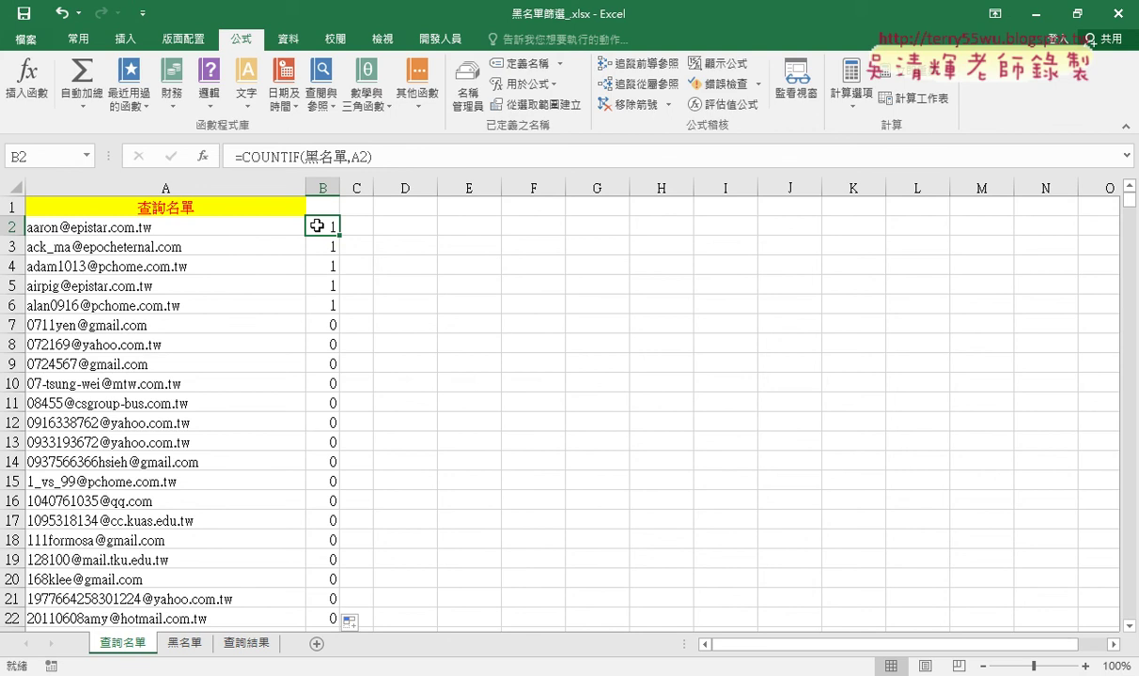
click(316, 326)
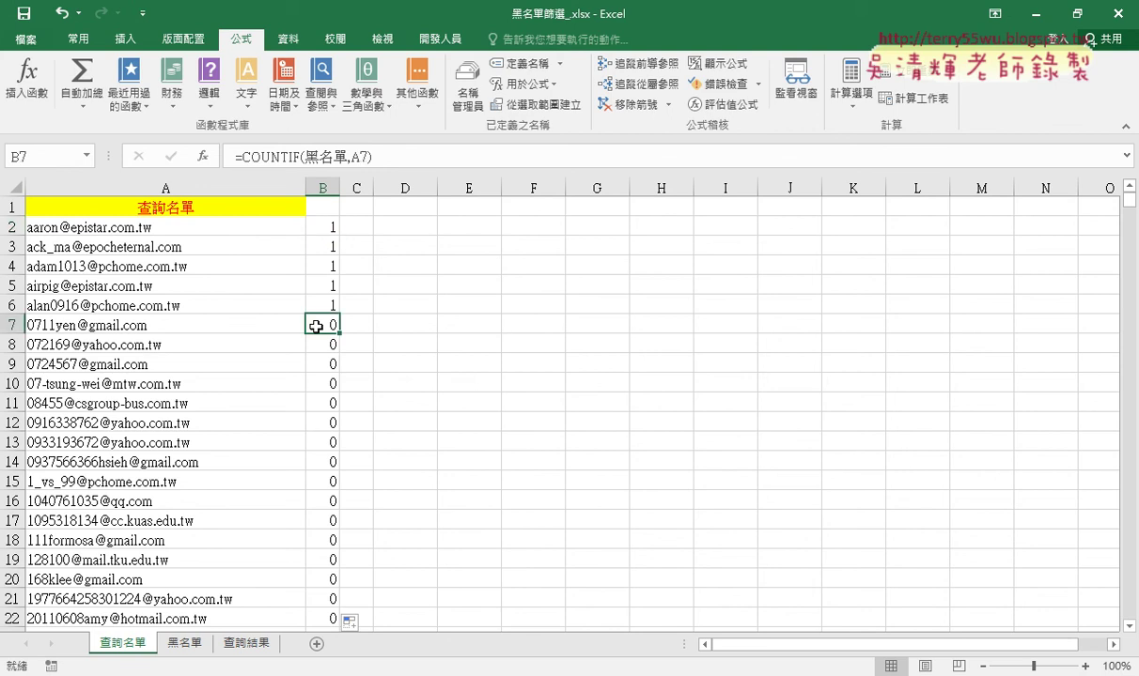
click(318, 225)
click(332, 326)
click(332, 205)
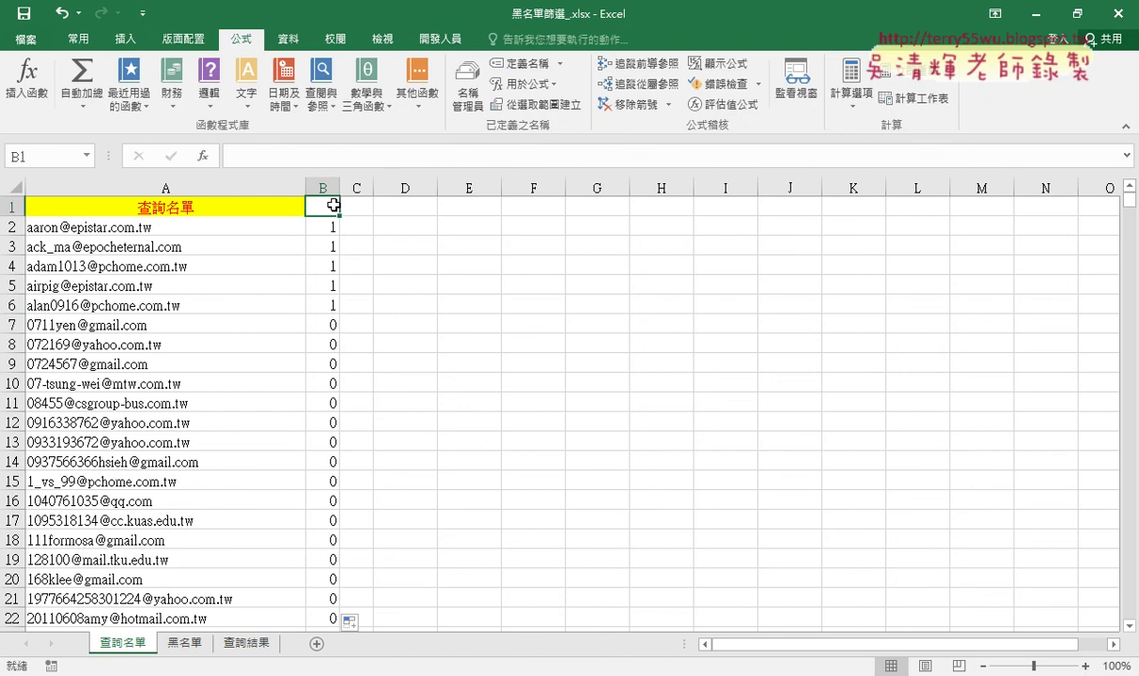
scroll(392, 303, down, 4)
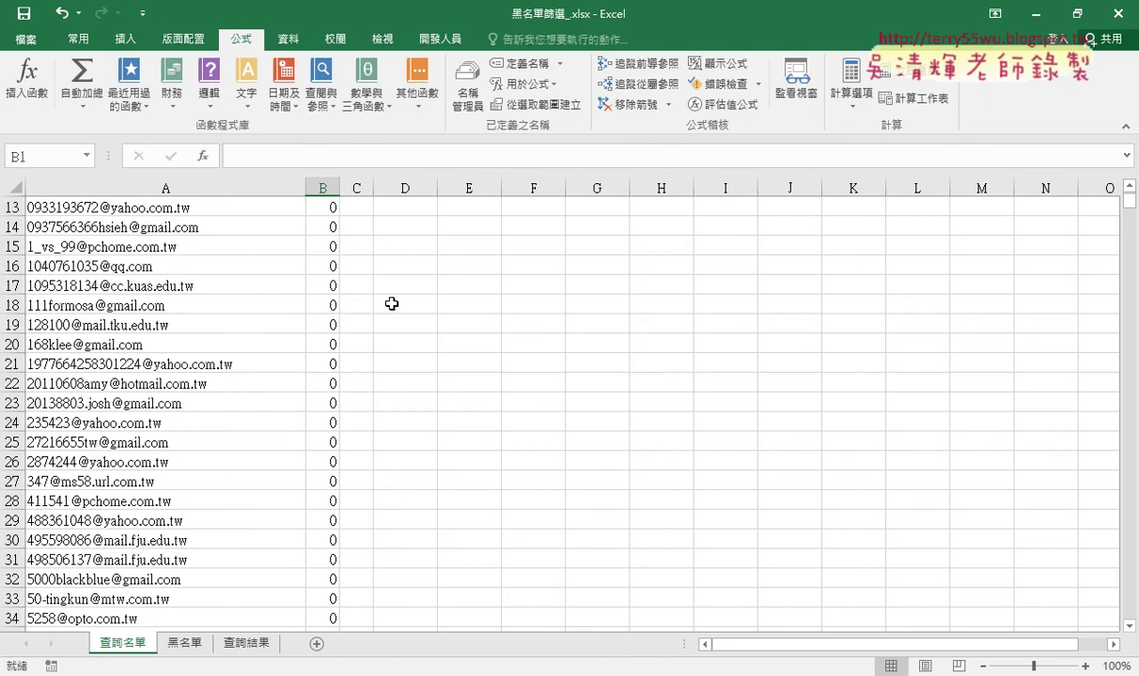
scroll(392, 304, up, 2)
scroll(392, 304, up, 2)
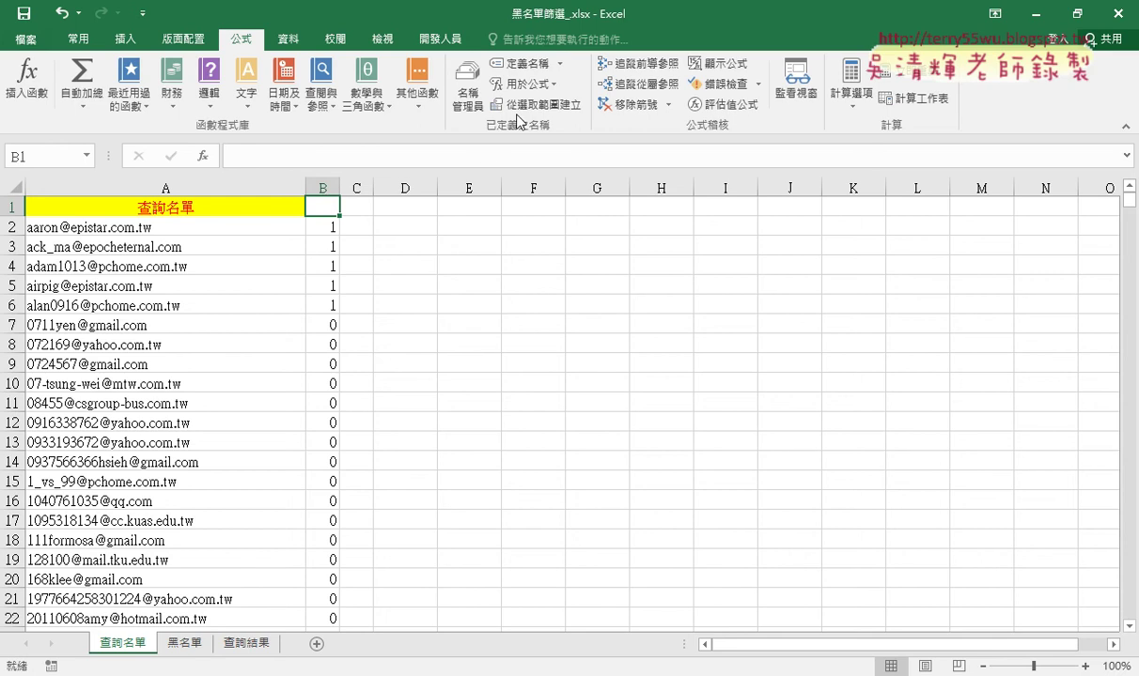
Step: Sort the list by the column B flag from largest to smallest, then undo to restore the original order
click(287, 39)
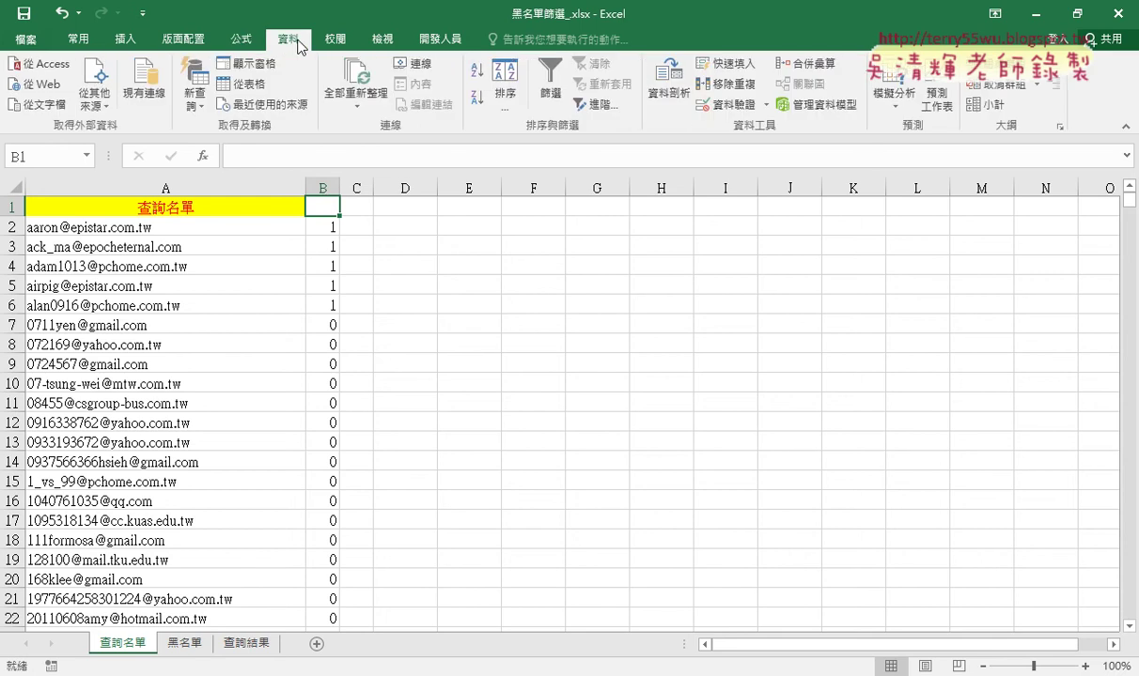
click(476, 101)
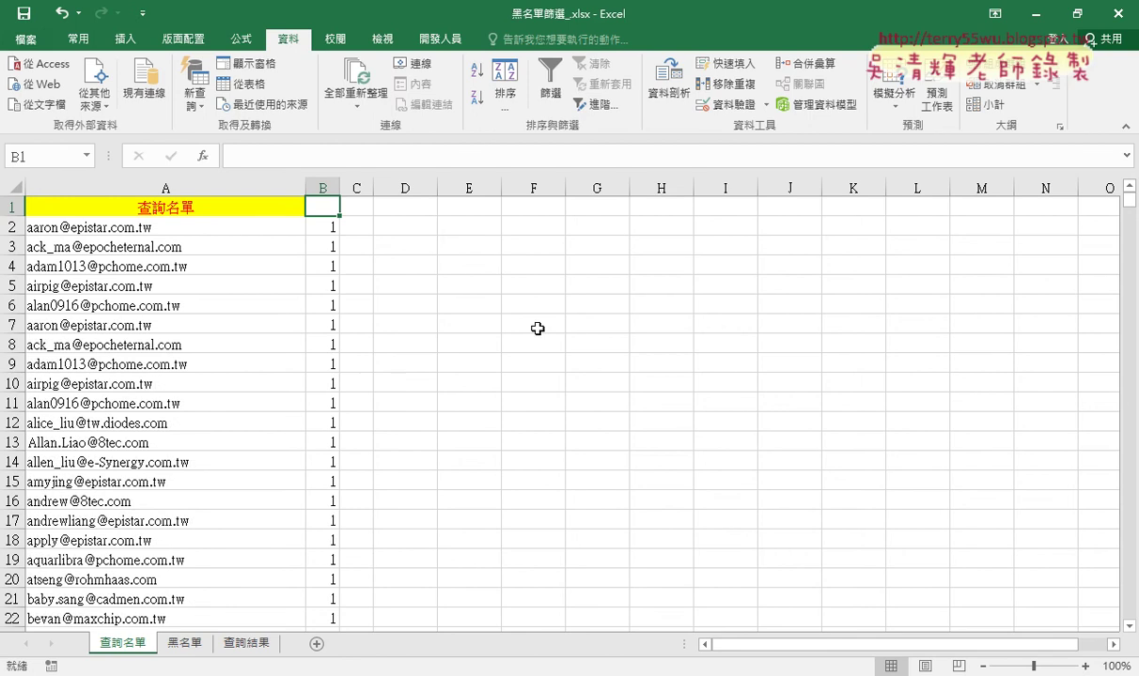
scroll(537, 329, down, 6)
scroll(538, 329, down, 1)
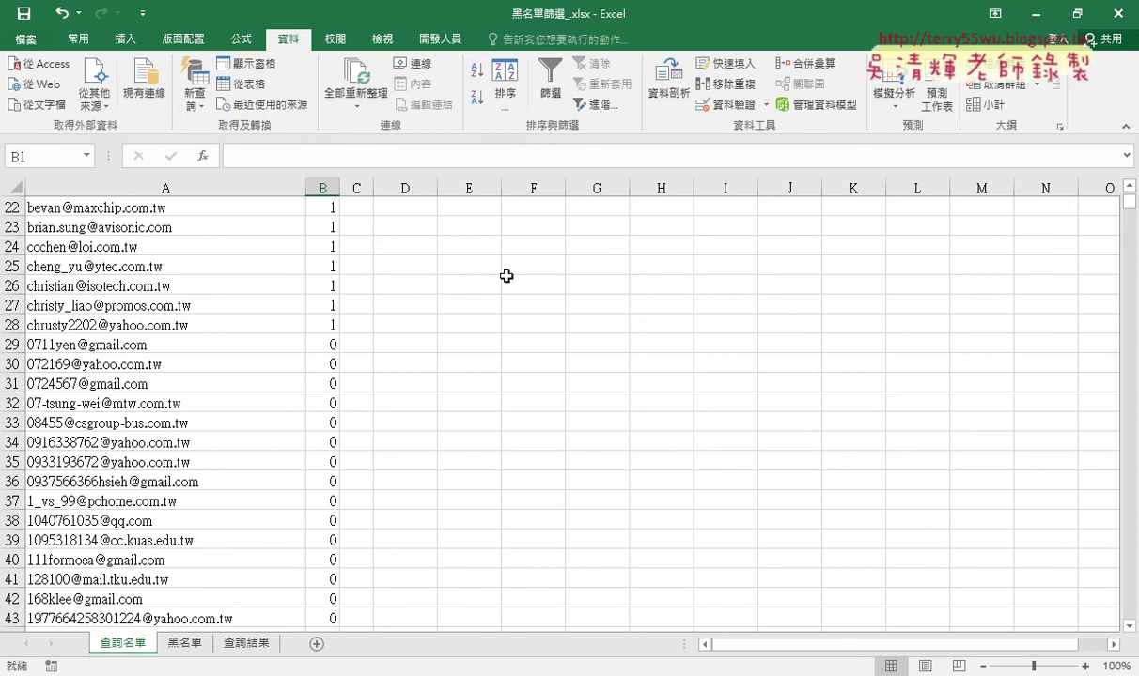
key(ctrl+z)
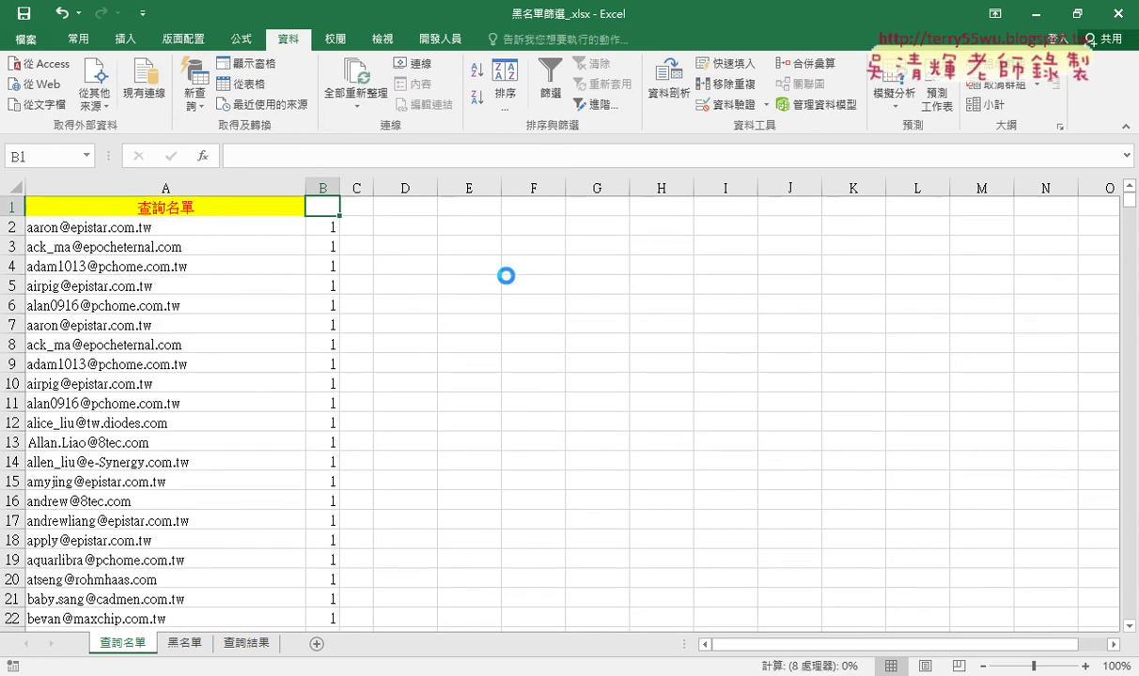
key(ctrl+z)
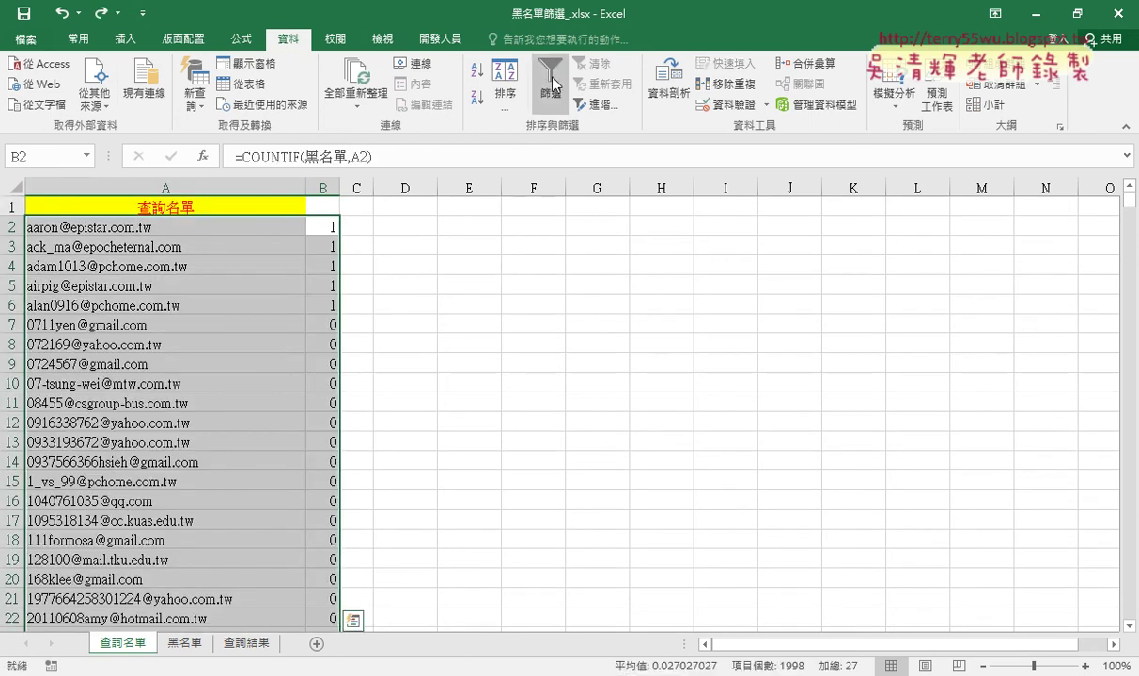
Step: Turn on AutoFilter and filter column B to show only rows flagged 1
click(323, 211)
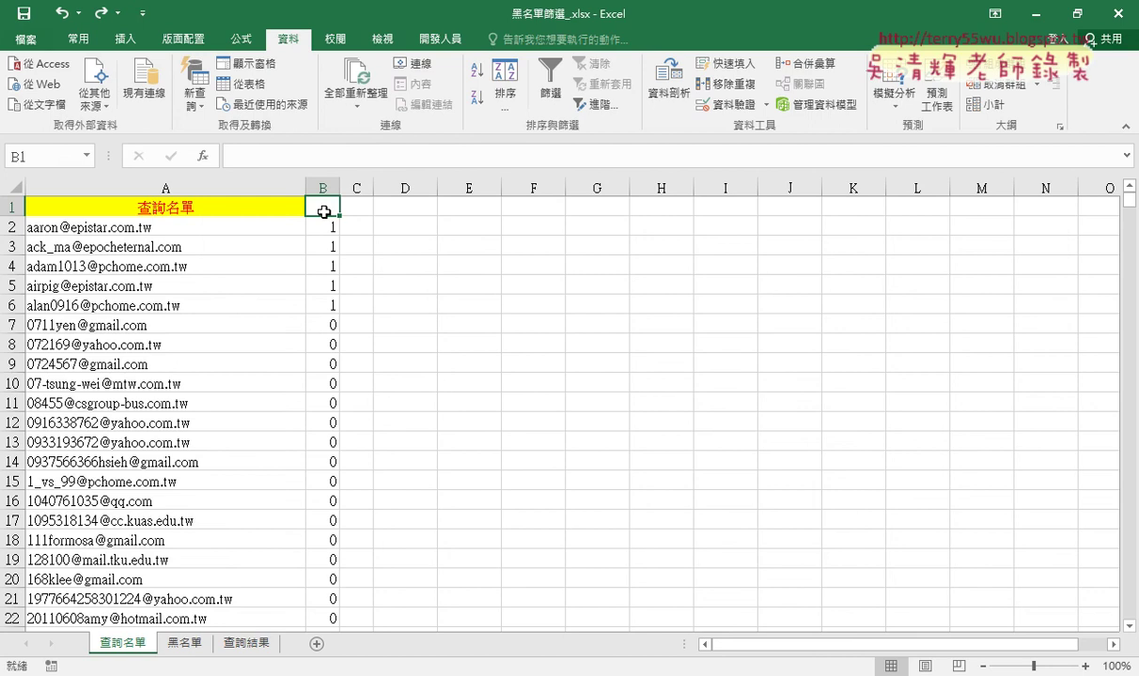
click(554, 89)
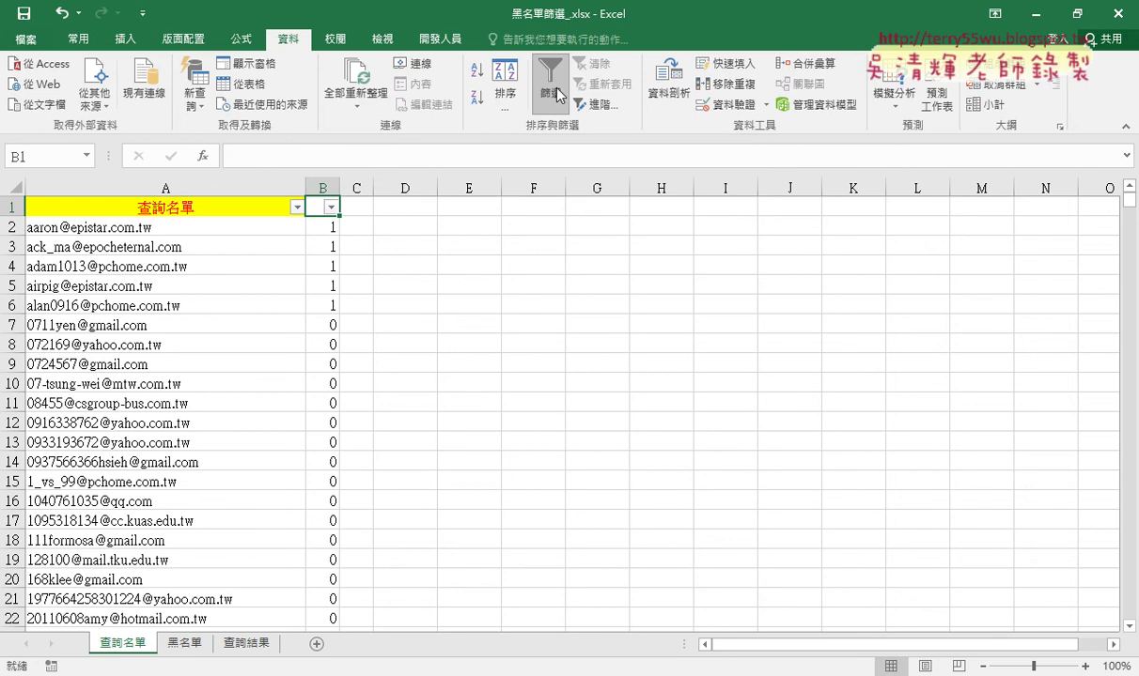
click(331, 207)
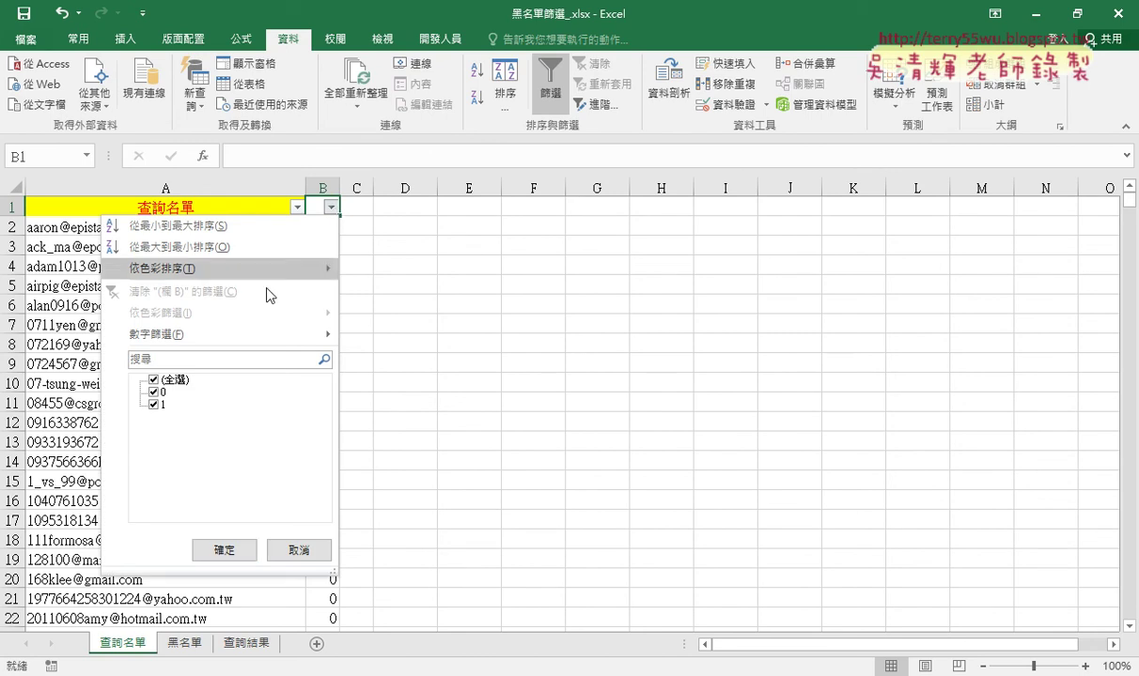
click(154, 380)
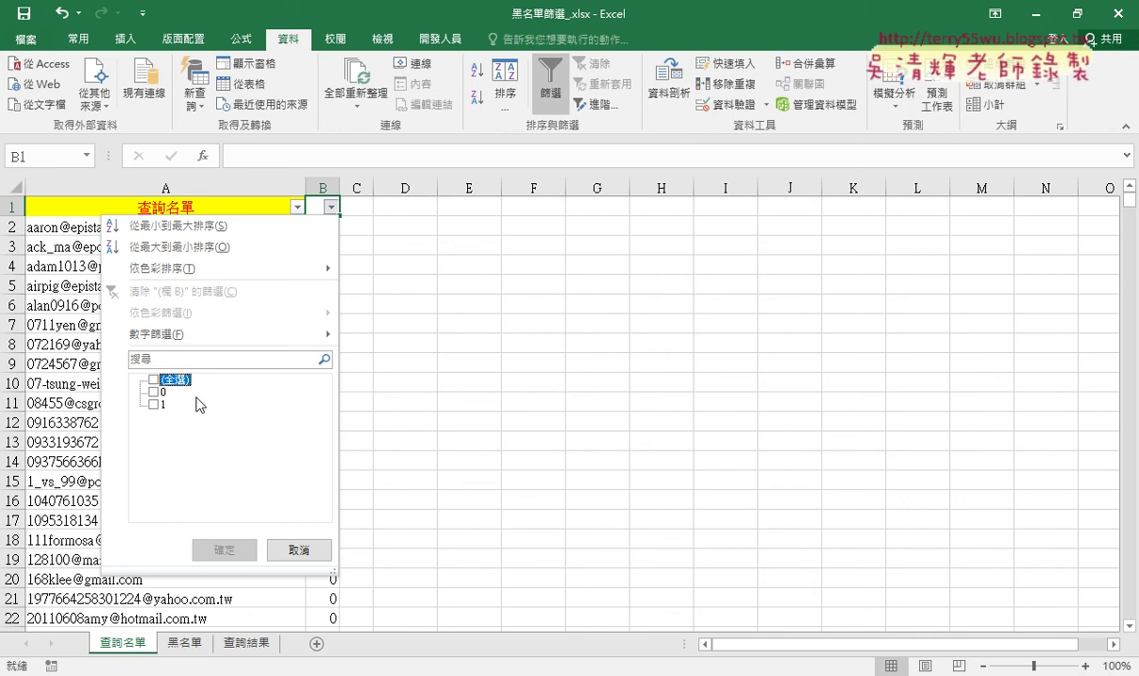
click(153, 405)
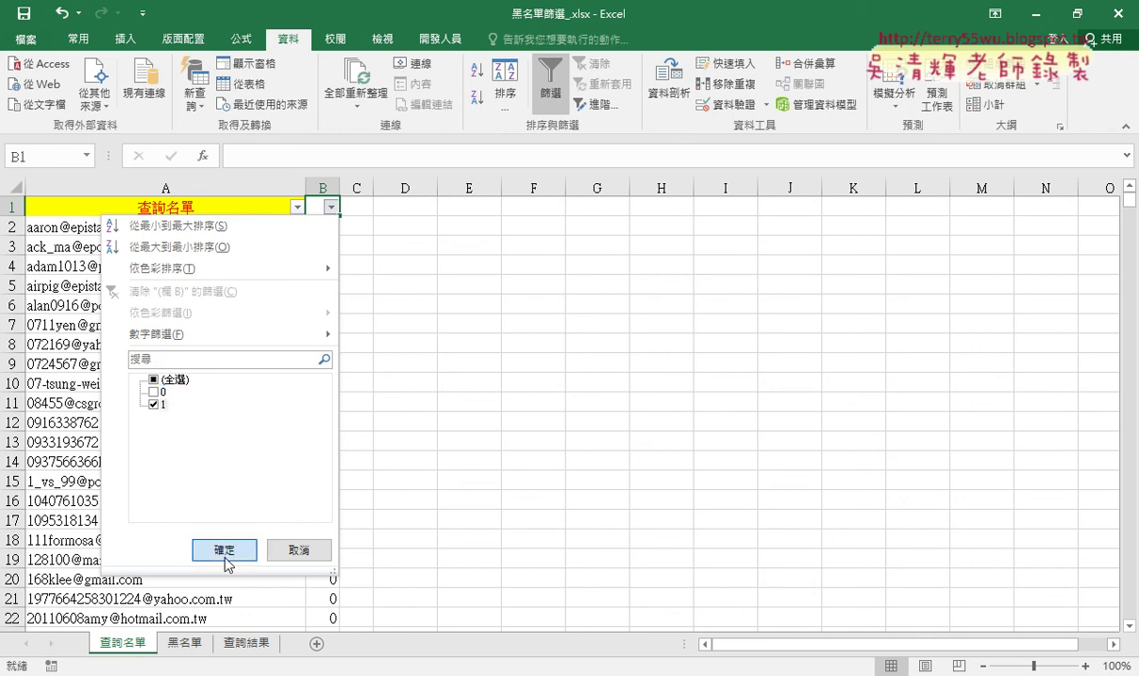
click(224, 549)
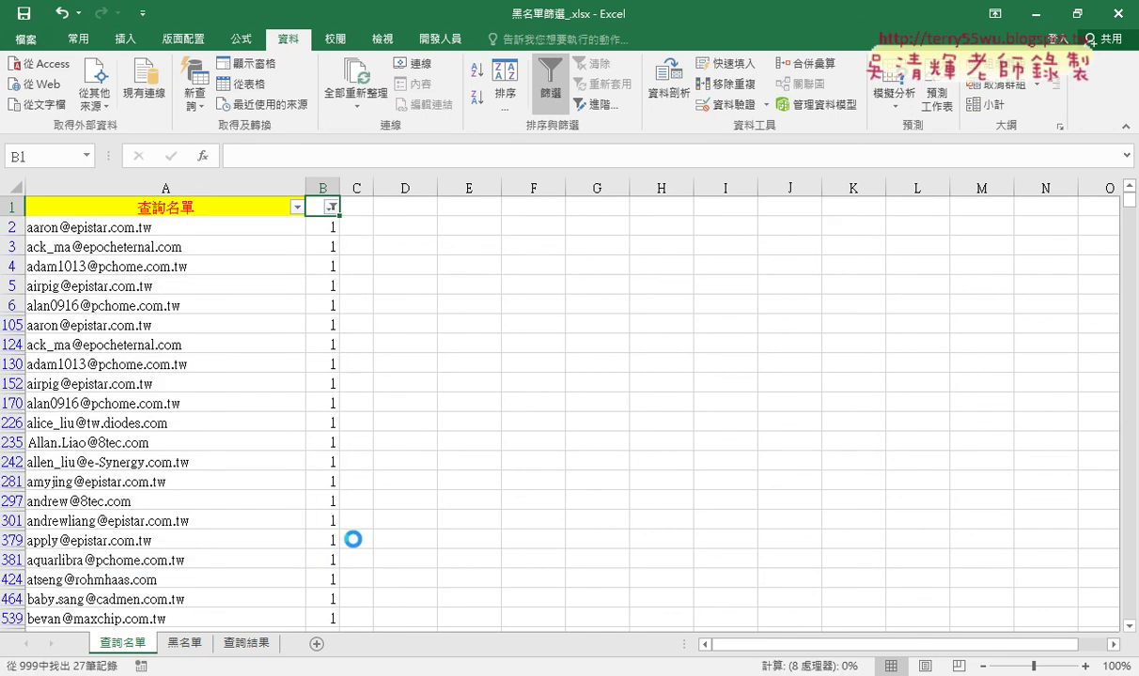
Step: Select the first filtered email in A2 and scroll through the filtered matches
click(247, 225)
scroll(247, 273, down, 2)
scroll(247, 279, down, 1)
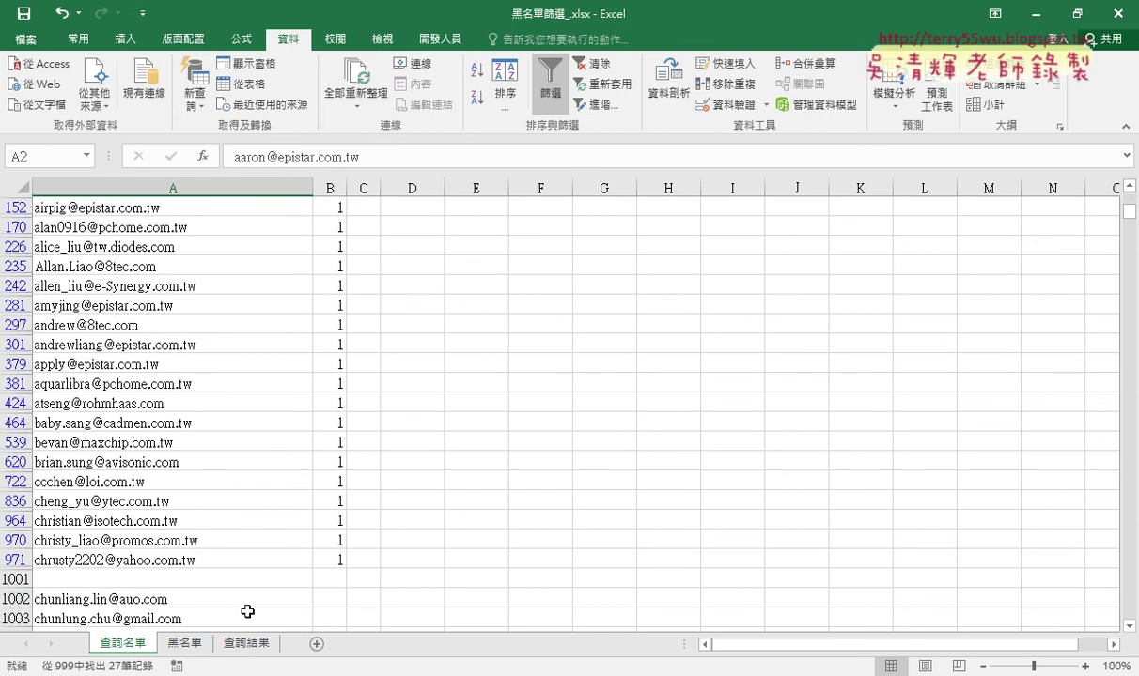
drag(249, 579, 254, 490)
click(253, 489)
scroll(253, 483, up, 3)
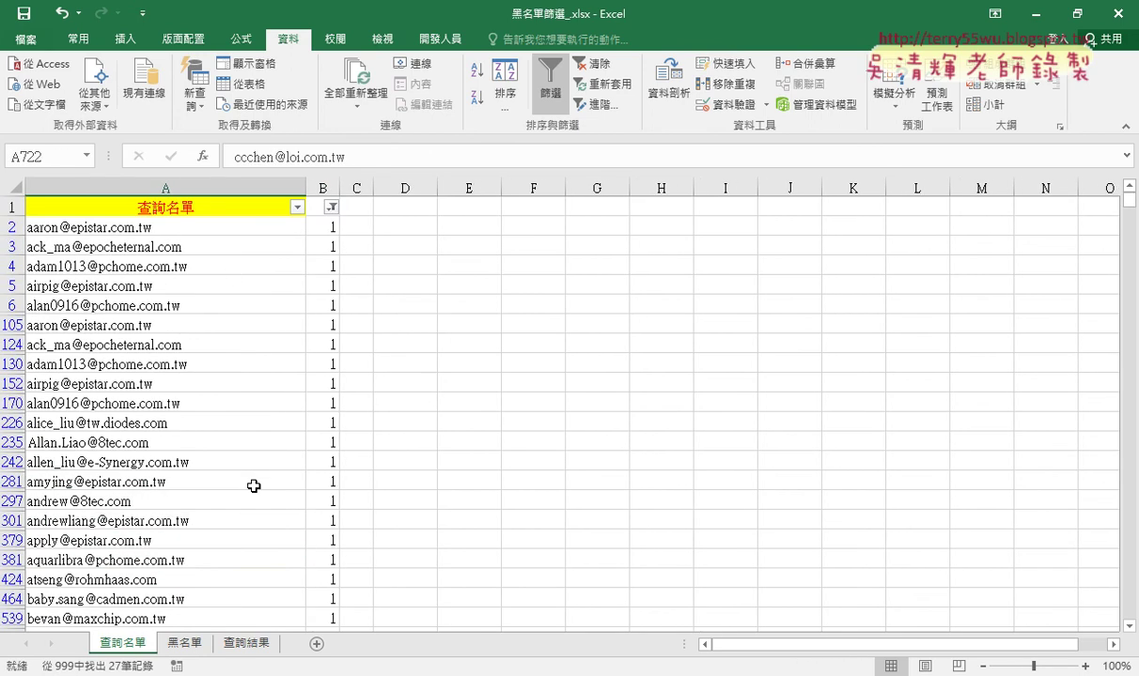
Step: Copy the filtered emails from A2 down to the last match
click(233, 228)
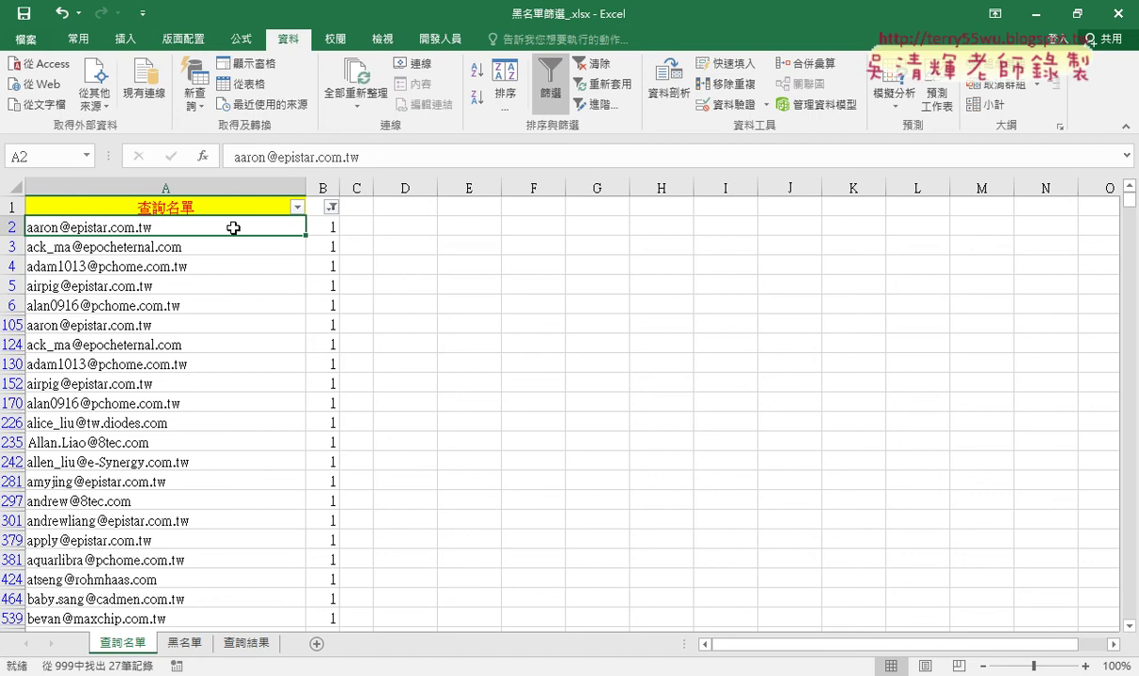
key(ctrl+shift+Down)
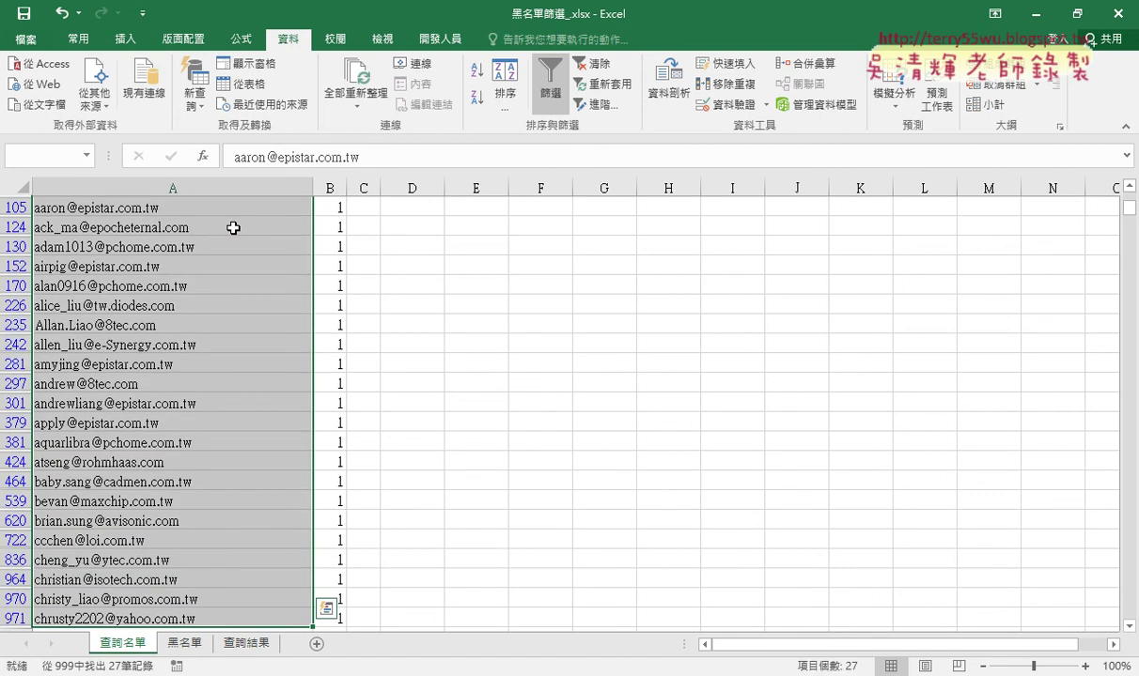
key(ctrl+c)
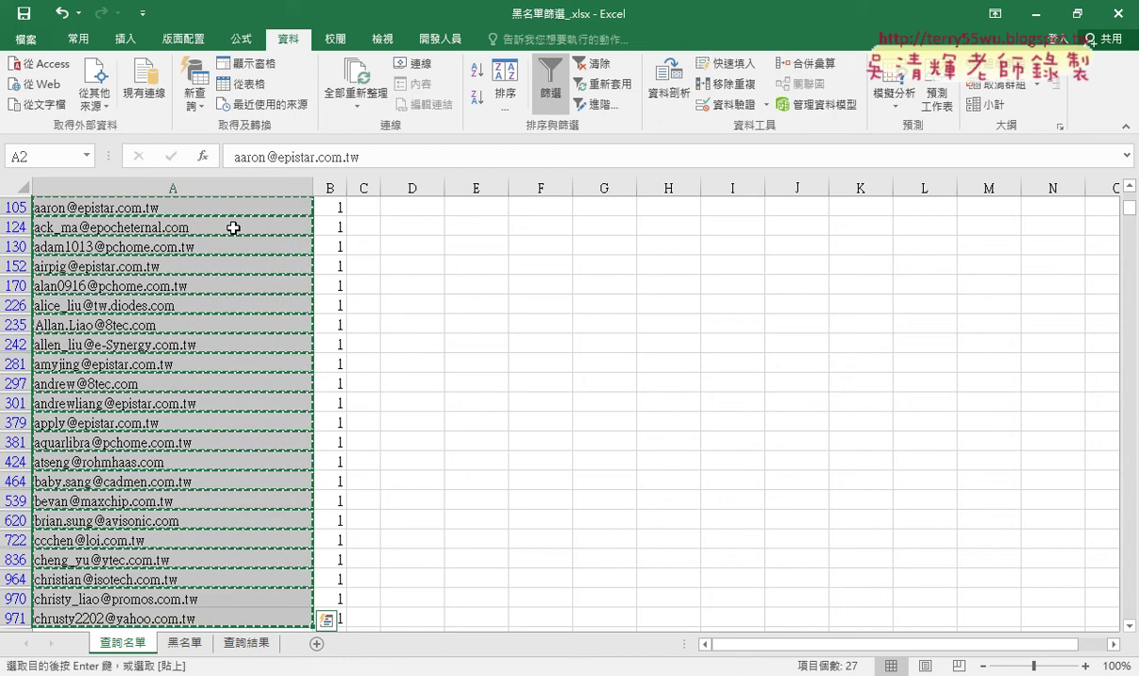
Step: Paste the copied emails into column A of the 查詢結果 sheet starting at A1
click(245, 643)
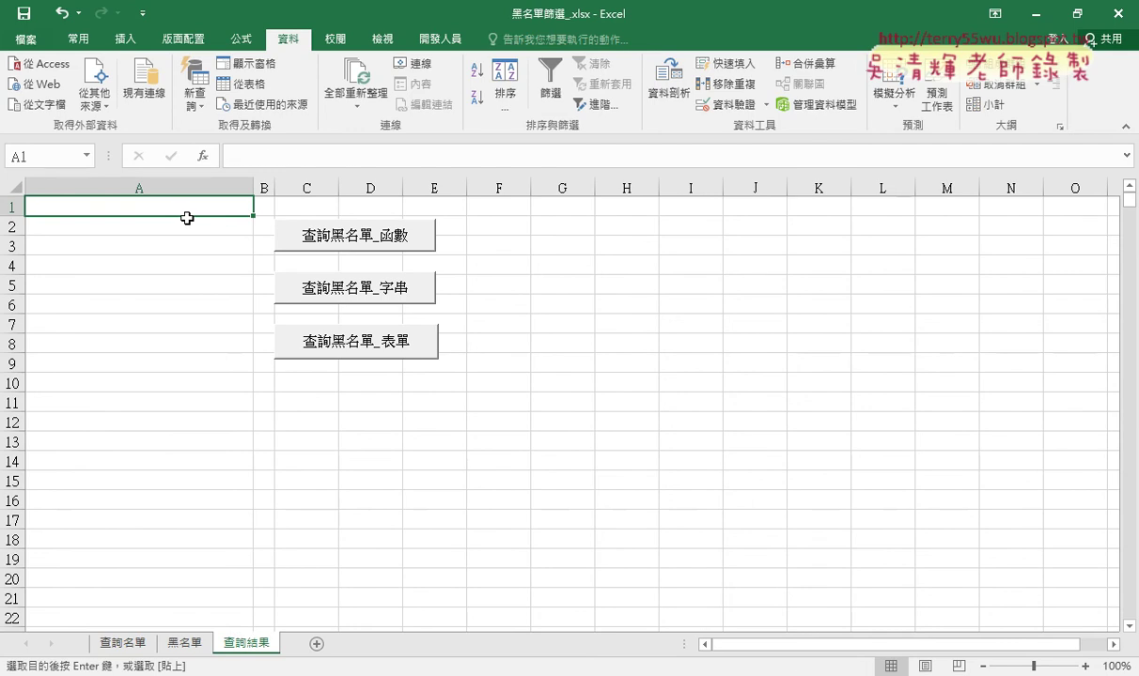
key(ctrl+v)
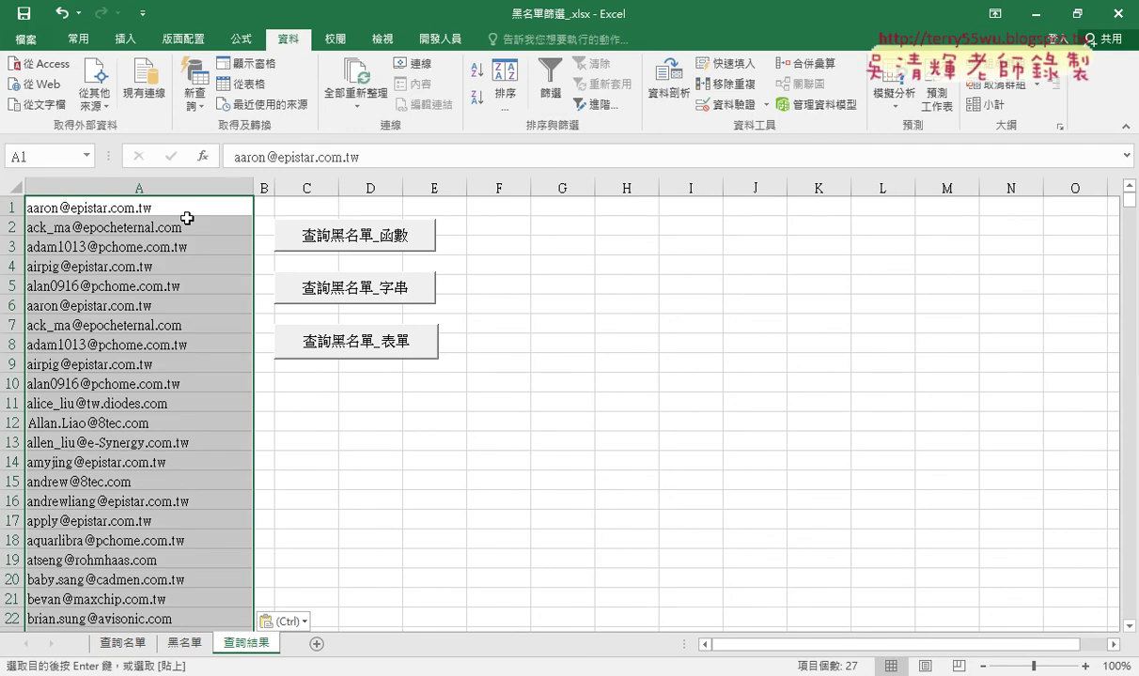
scroll(228, 267, down, 3)
scroll(228, 267, up, 3)
Step: On the 黑名單 sheet, select A2 to the last email and check the Name Box shows 黑名單
click(184, 644)
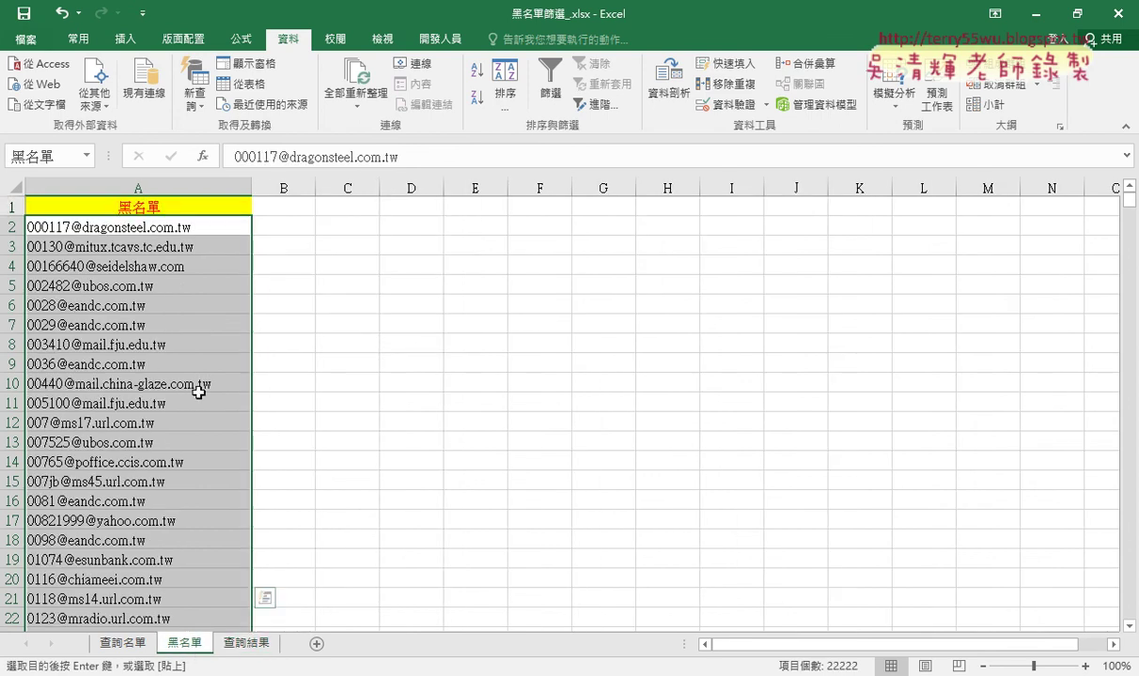
click(159, 227)
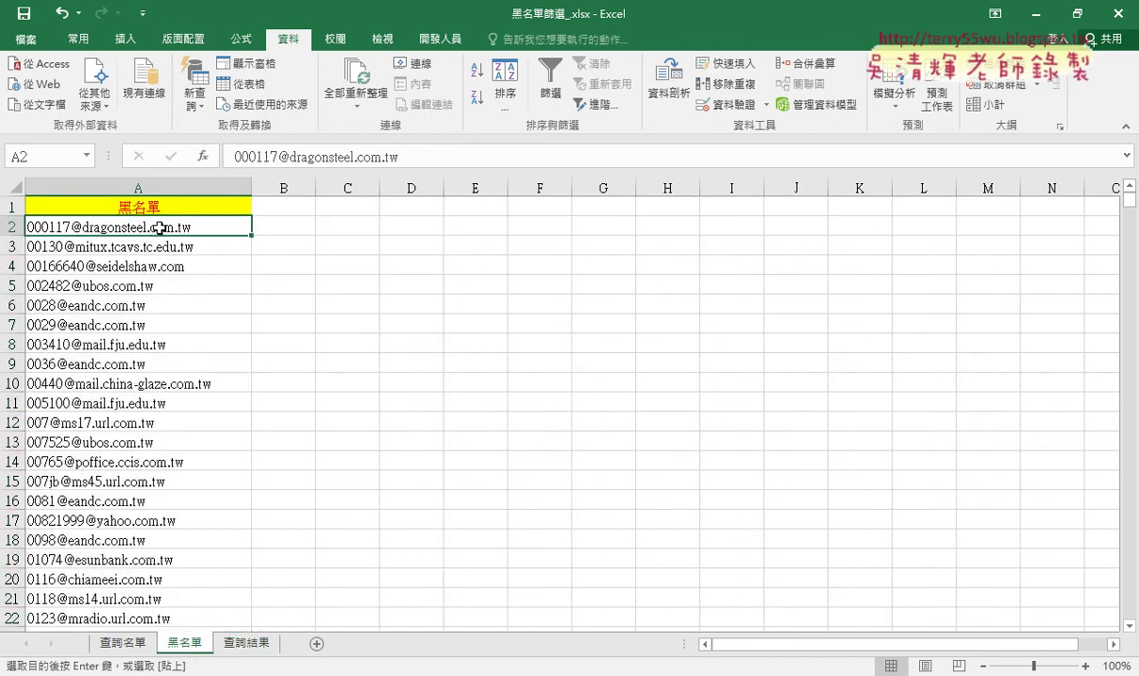
key(ctrl+shift+Down)
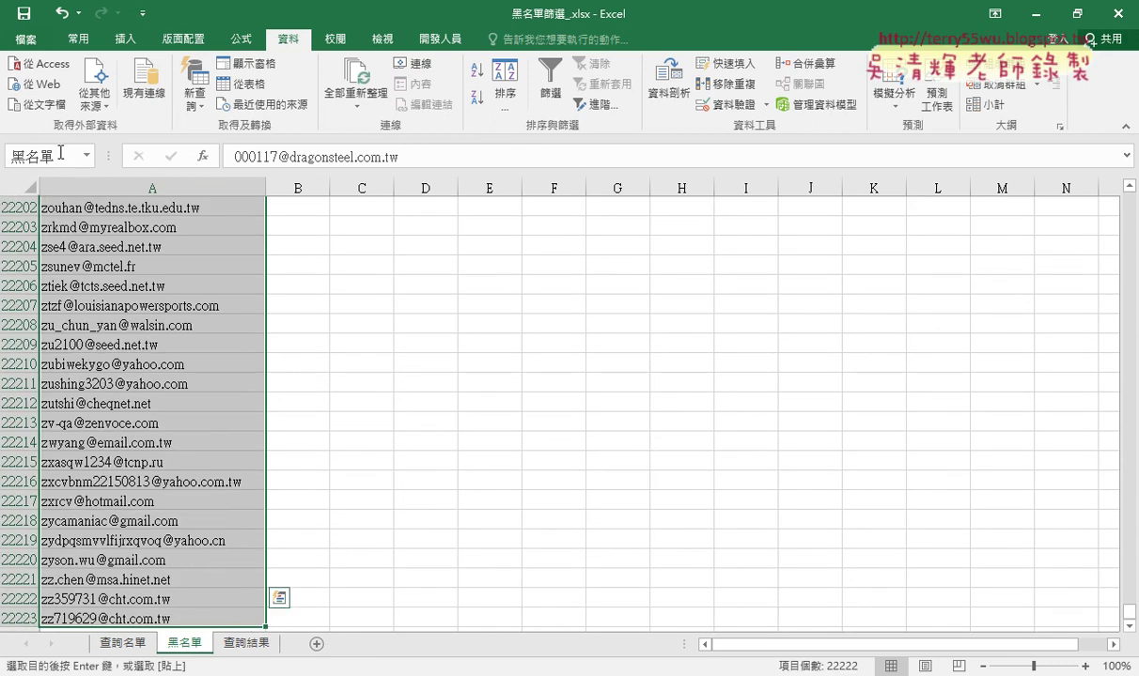
click(61, 152)
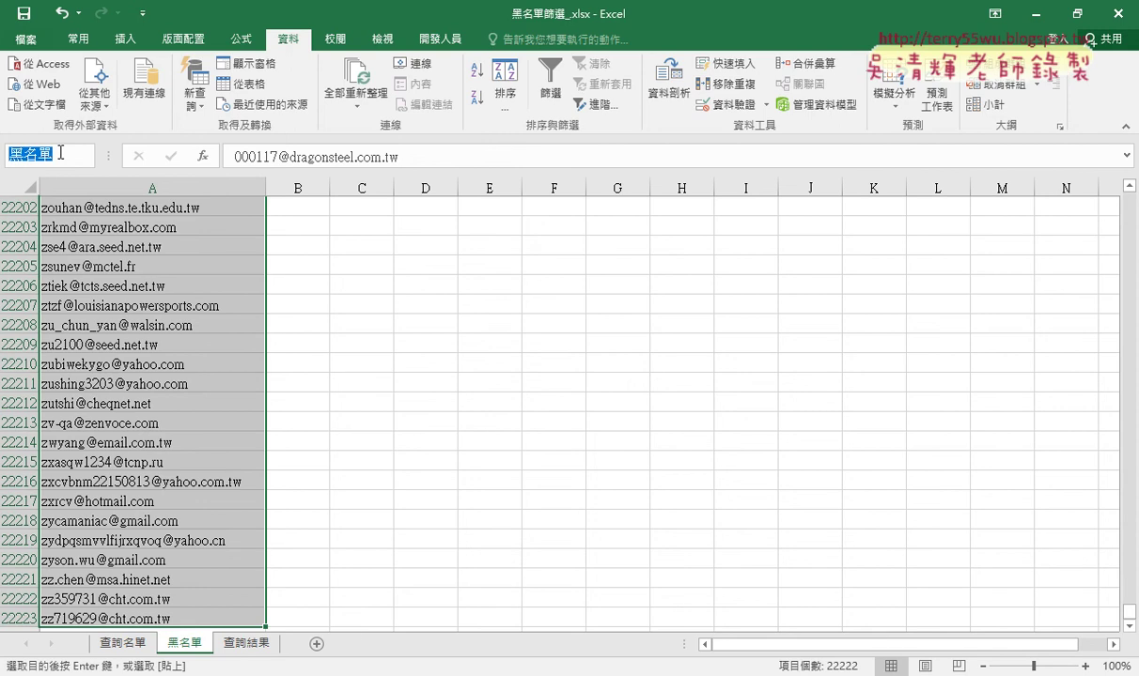
Step: Confirm in Name Manager that 黑名單 refers to =黑名單!$A$2:$A$22223, then return to 查詢名單
click(242, 38)
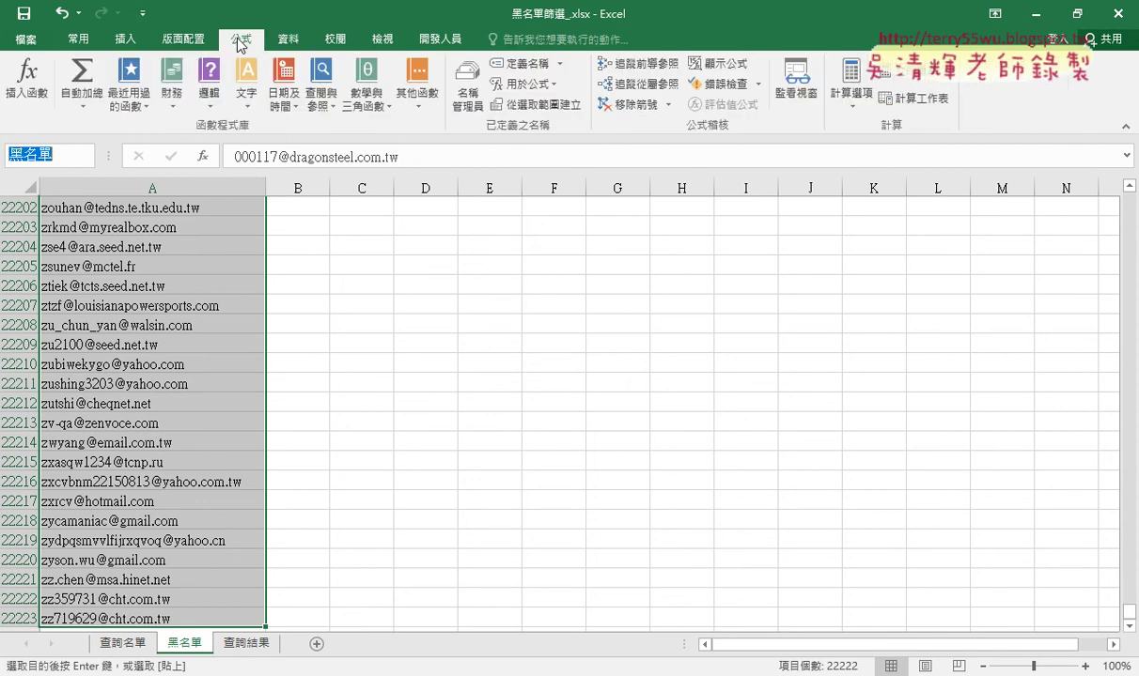
click(480, 99)
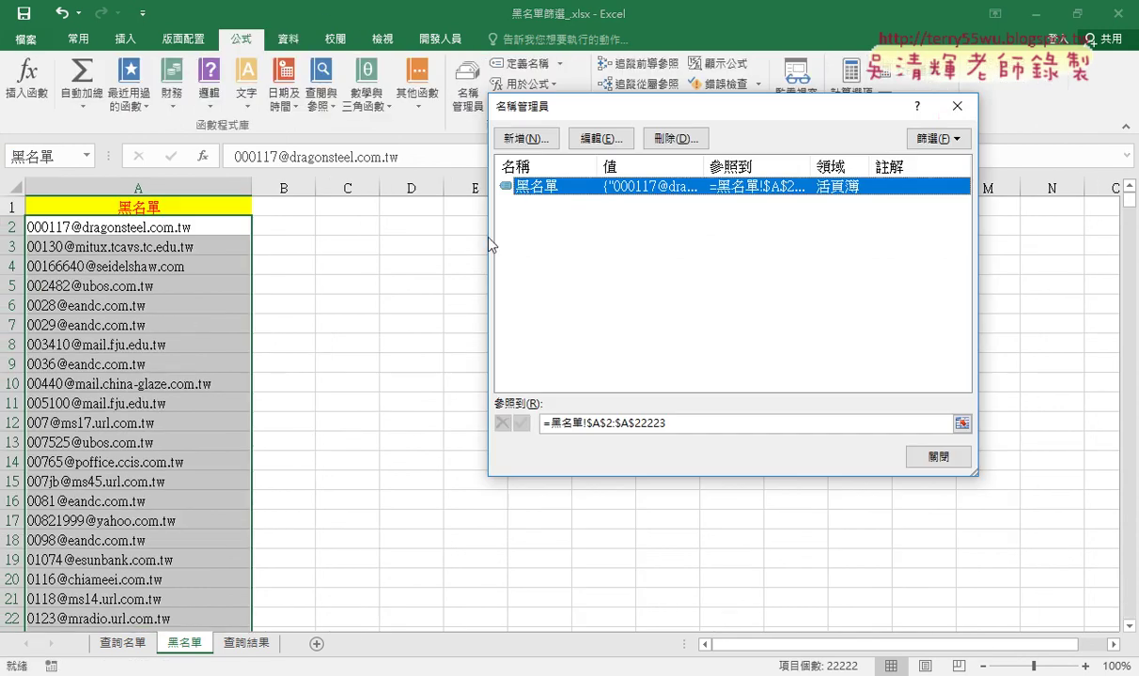
click(958, 109)
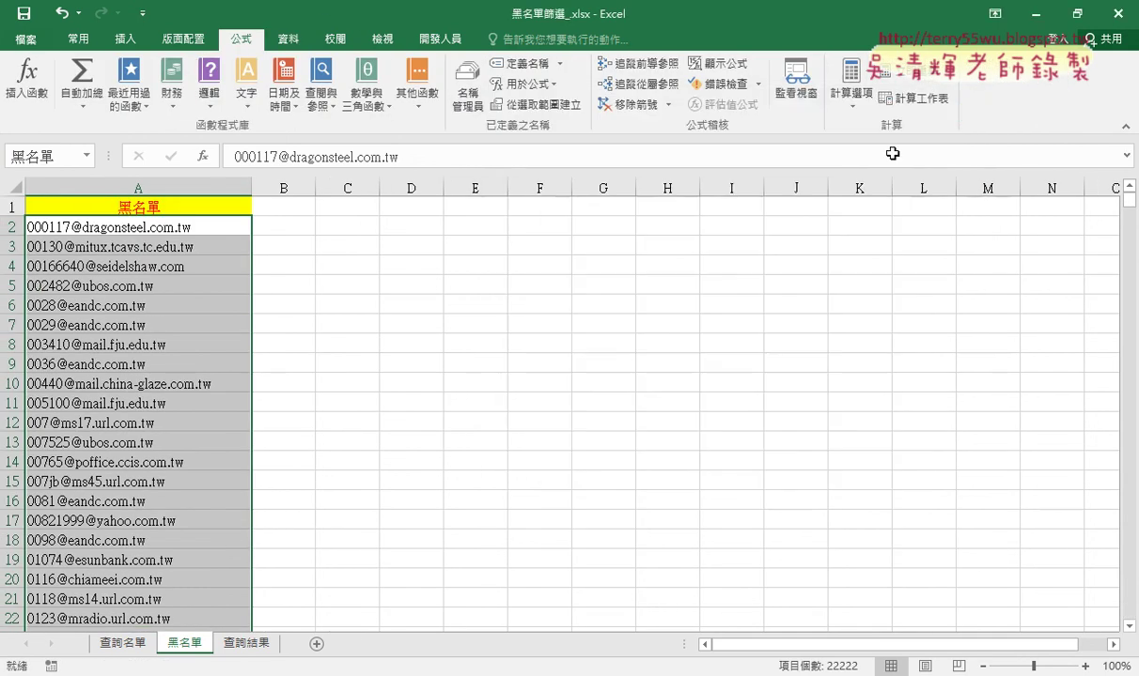
click(112, 645)
Step: Check B2's COUNTIF formula, then turn AutoFilter off so all addresses and flags show
scroll(423, 311, up, 2)
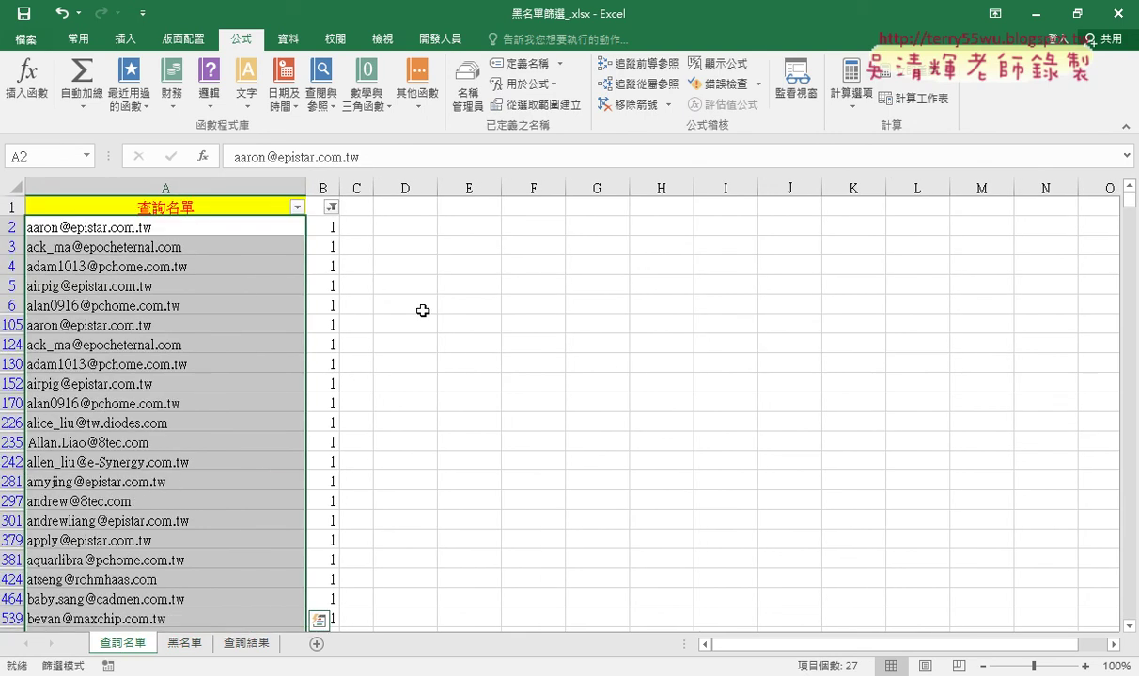
click(333, 226)
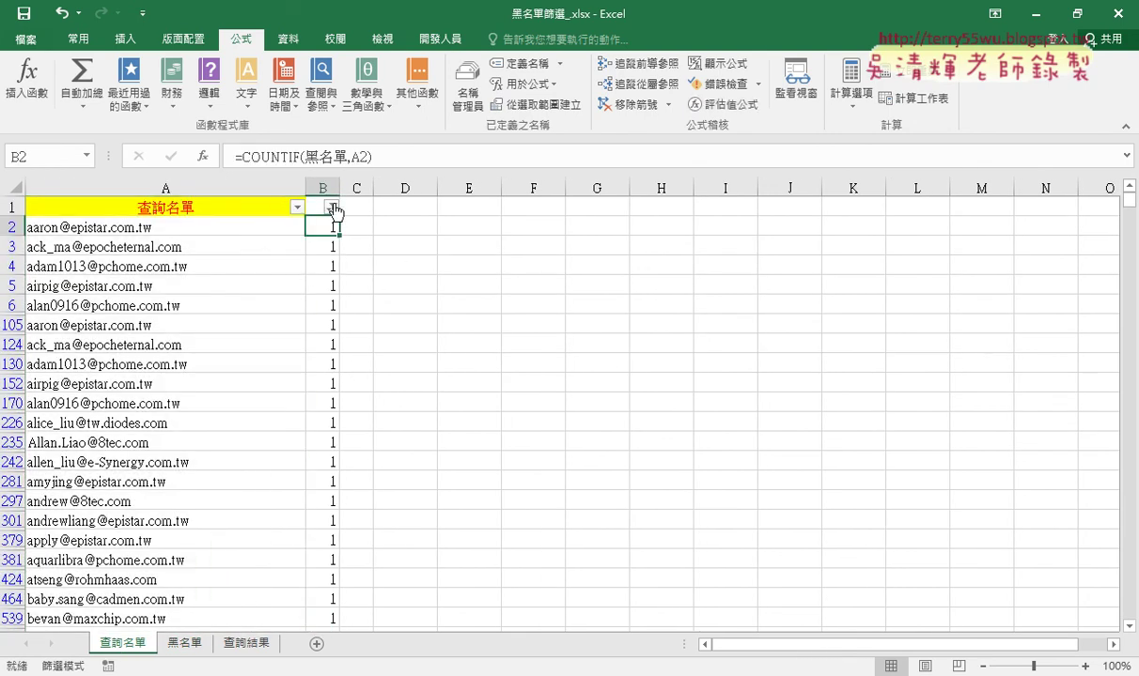
click(333, 208)
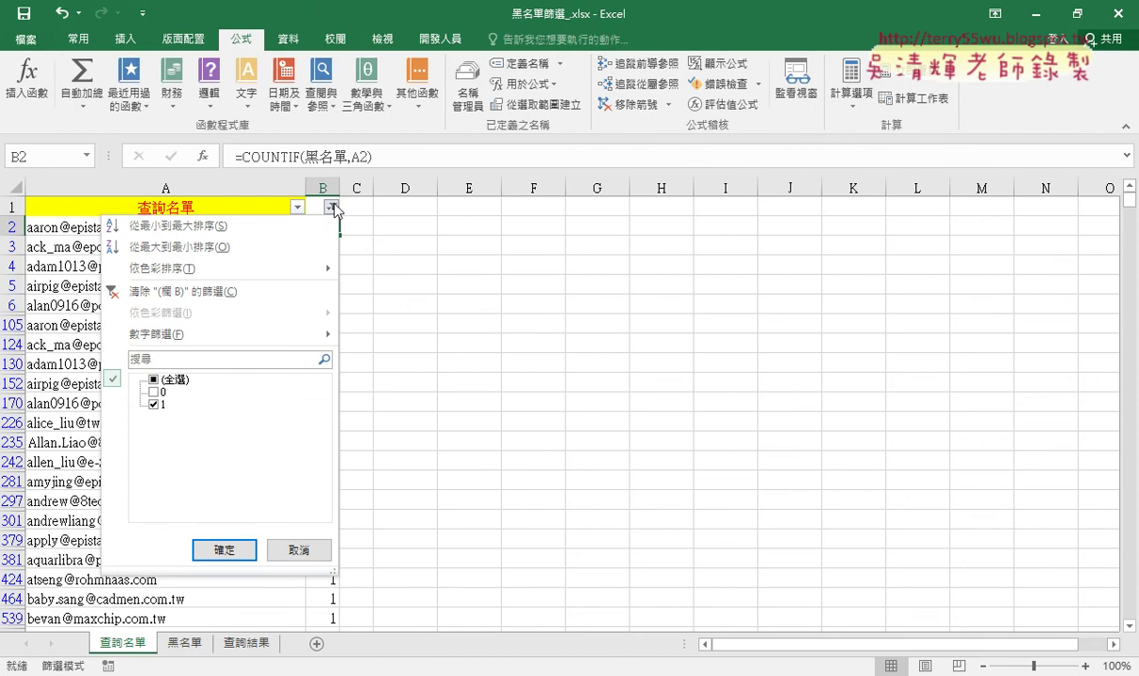
click(310, 550)
click(301, 45)
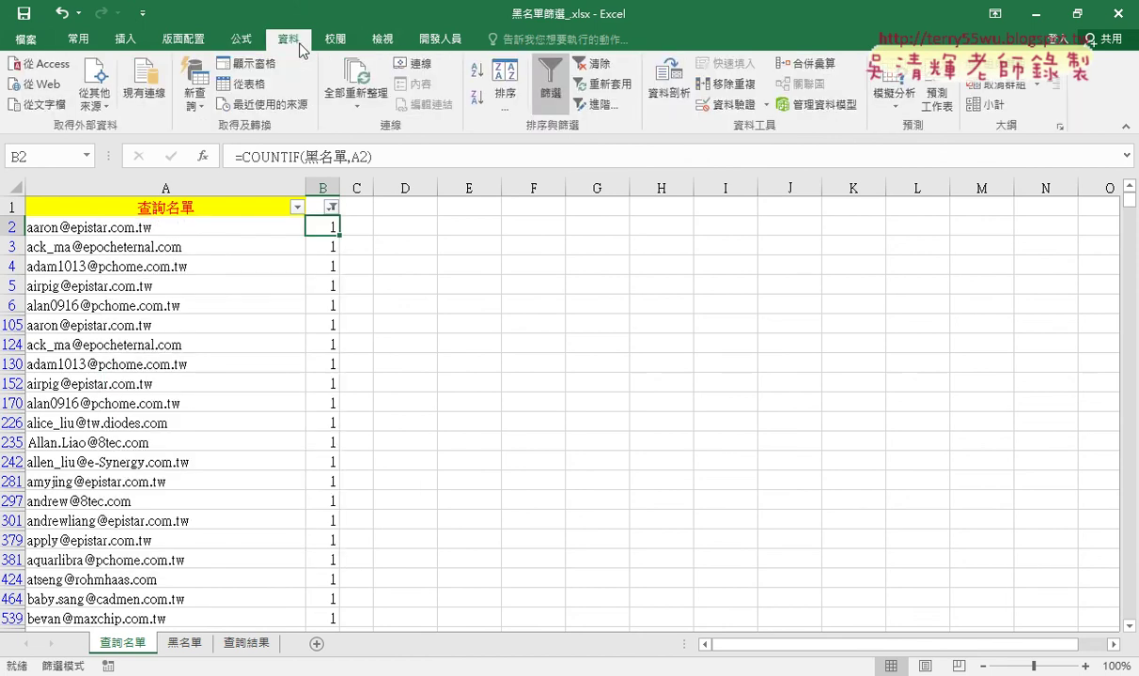
click(550, 79)
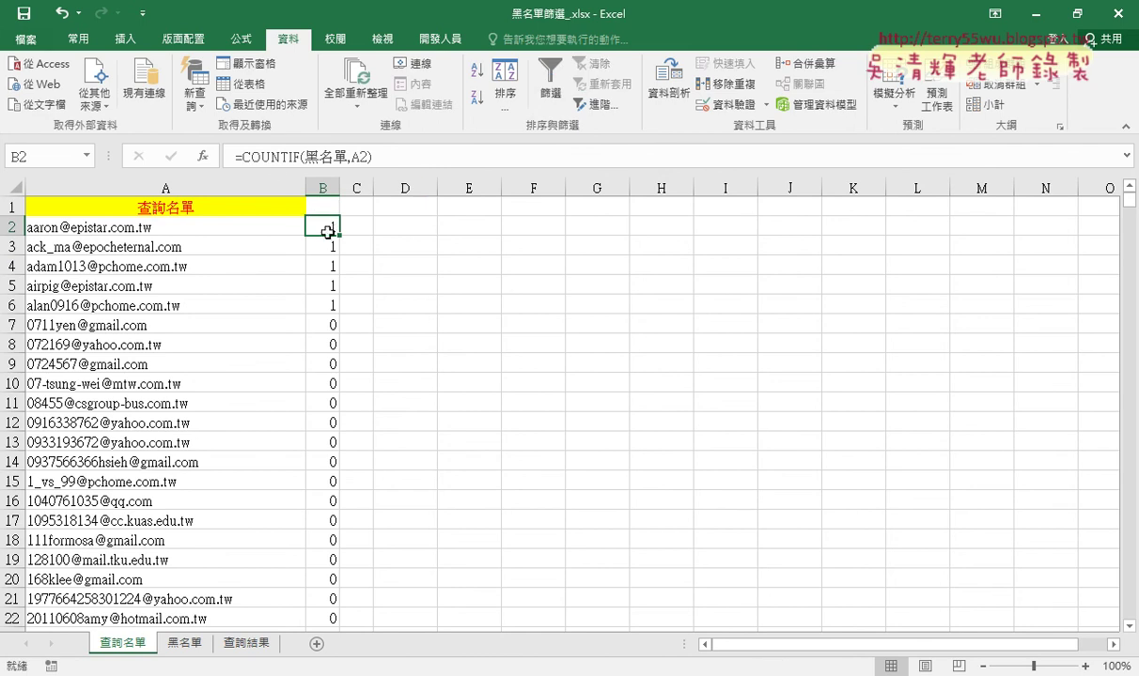
click(199, 152)
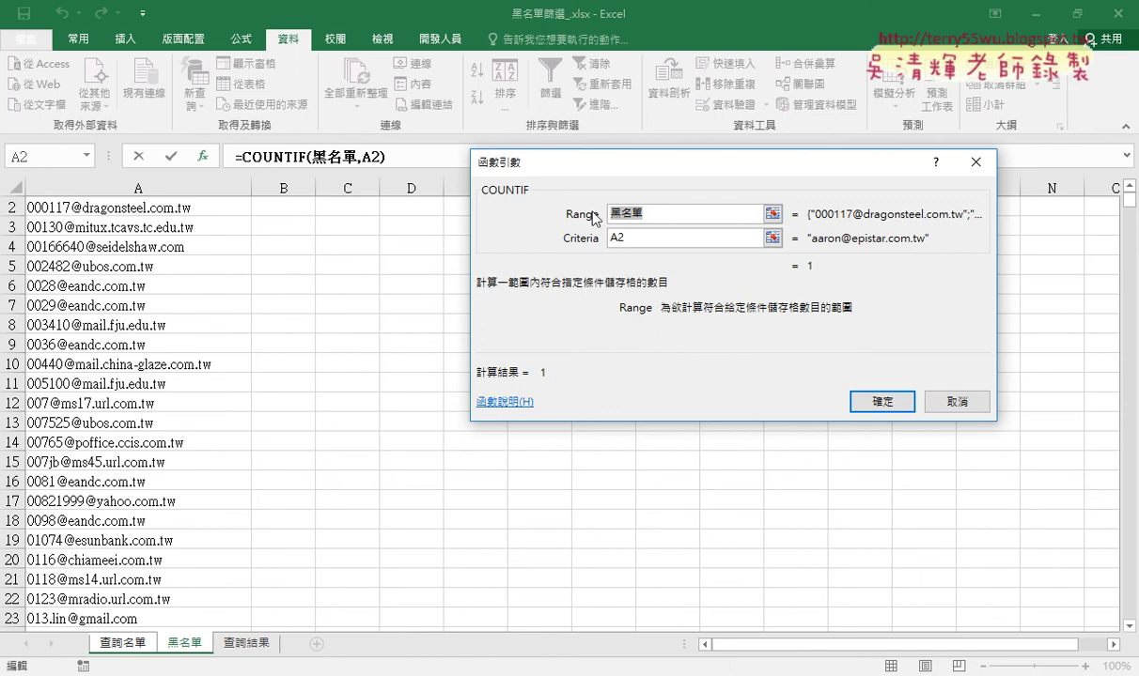
click(676, 211)
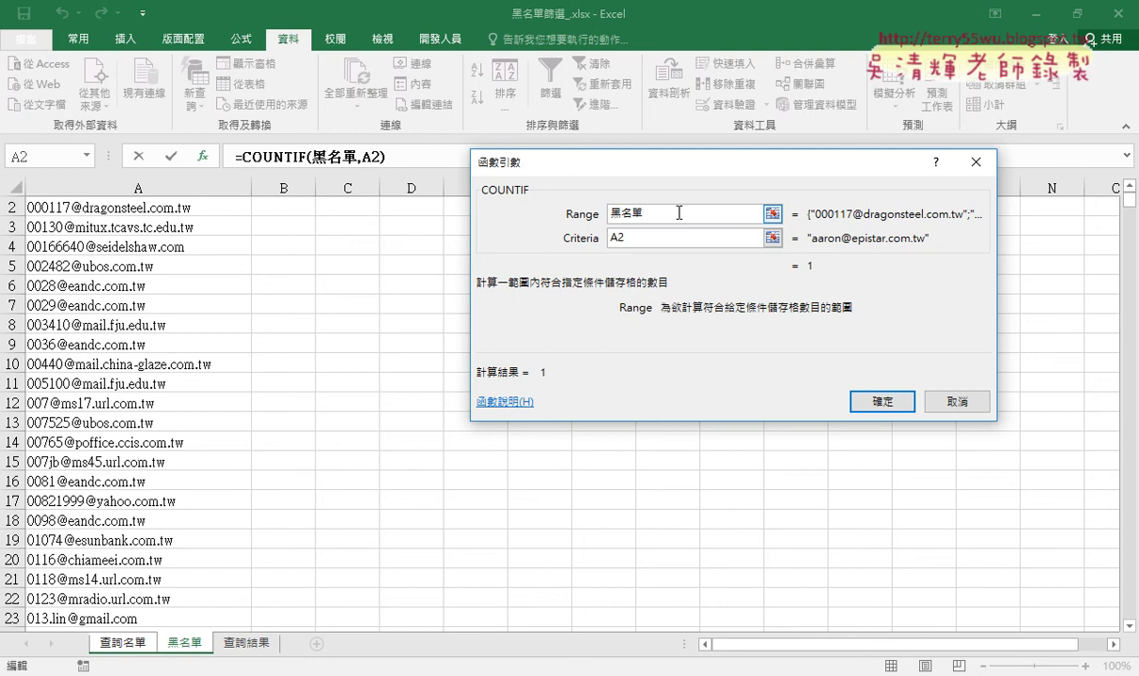
mouse_move(672, 166)
mouse_down()
mouse_move(706, 165)
mouse_move(678, 201)
mouse_move(700, 183)
mouse_move(731, 185)
mouse_move(714, 199)
mouse_move(752, 208)
mouse_up()
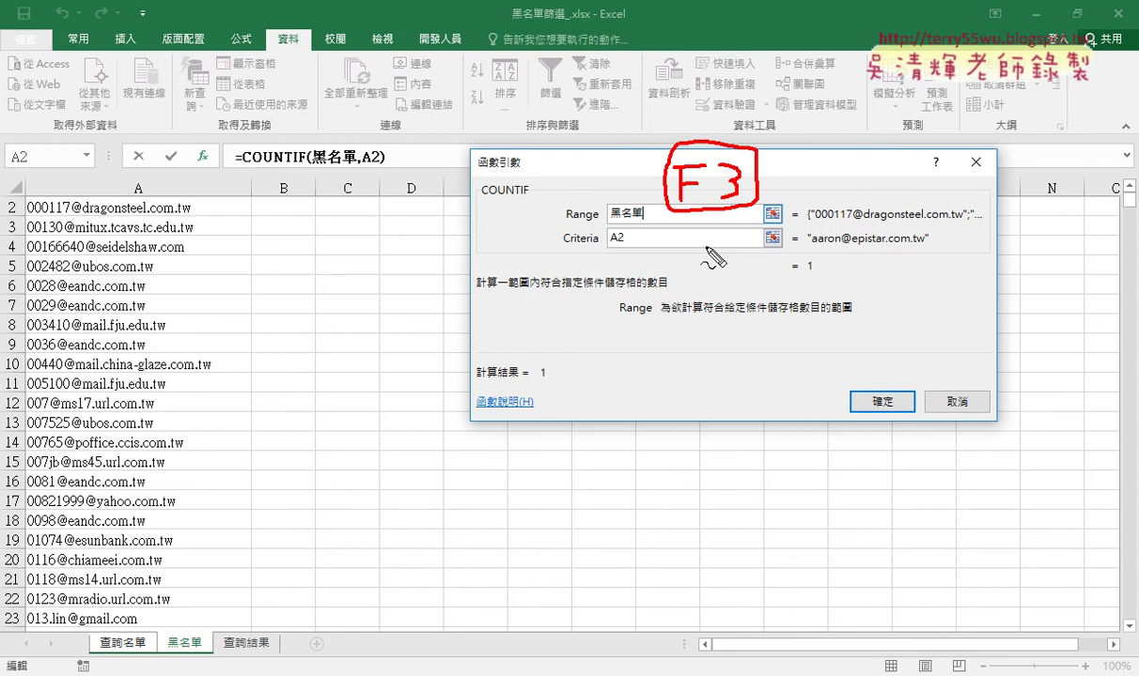
key(Escape)
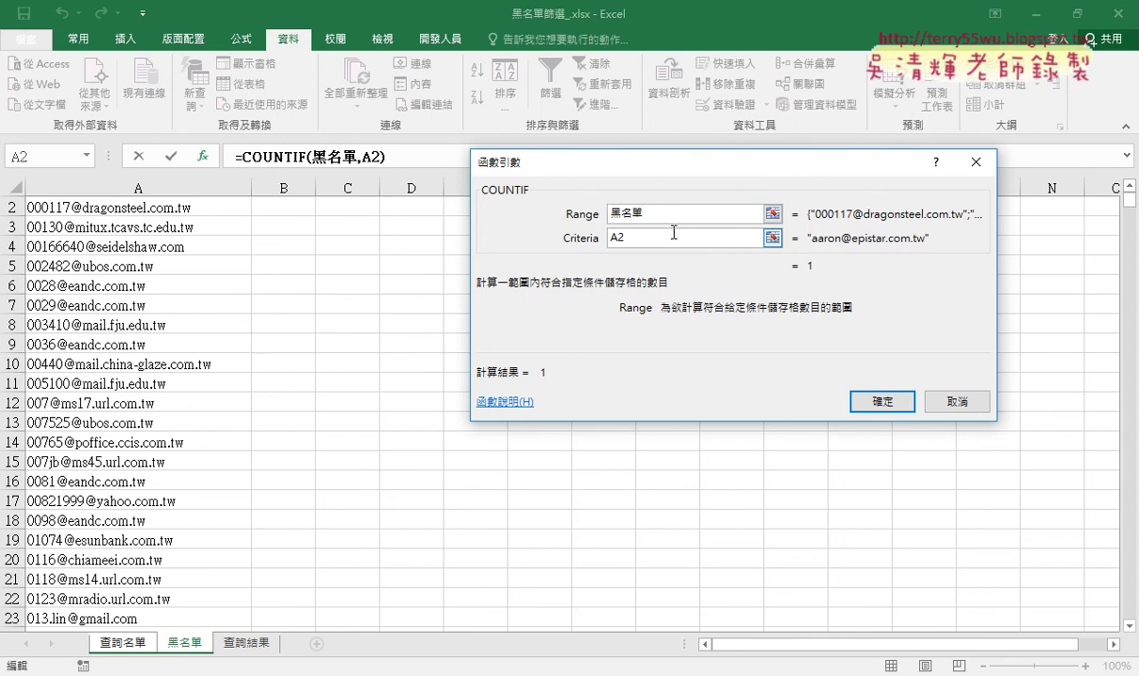
click(672, 235)
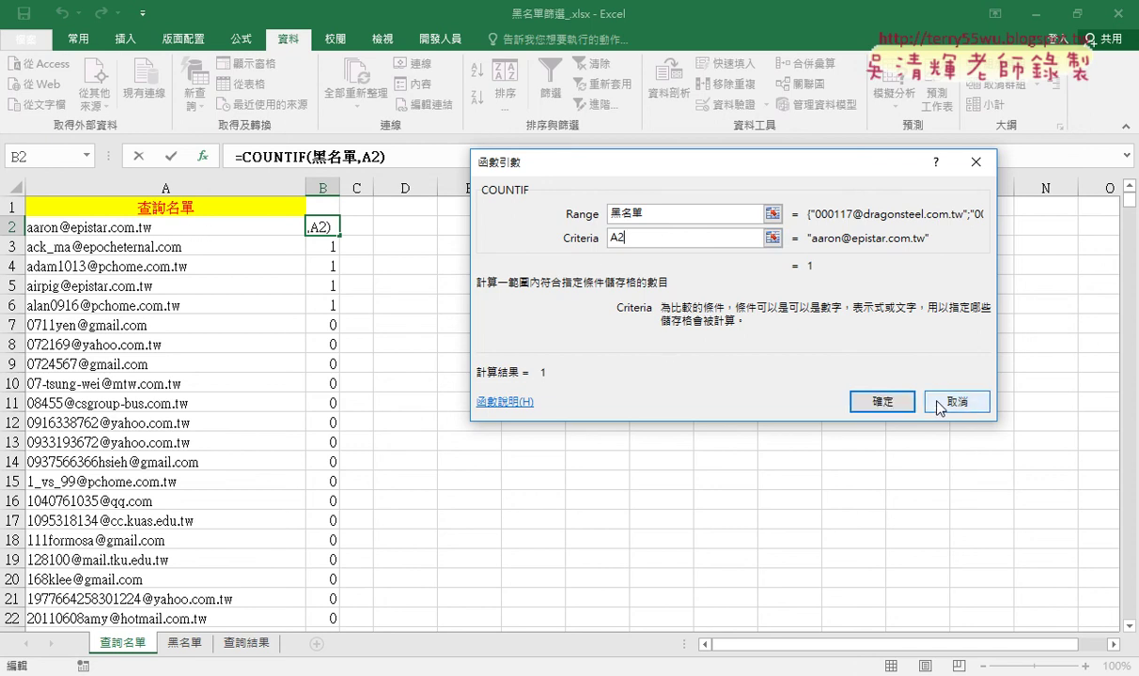
click(890, 401)
click(319, 208)
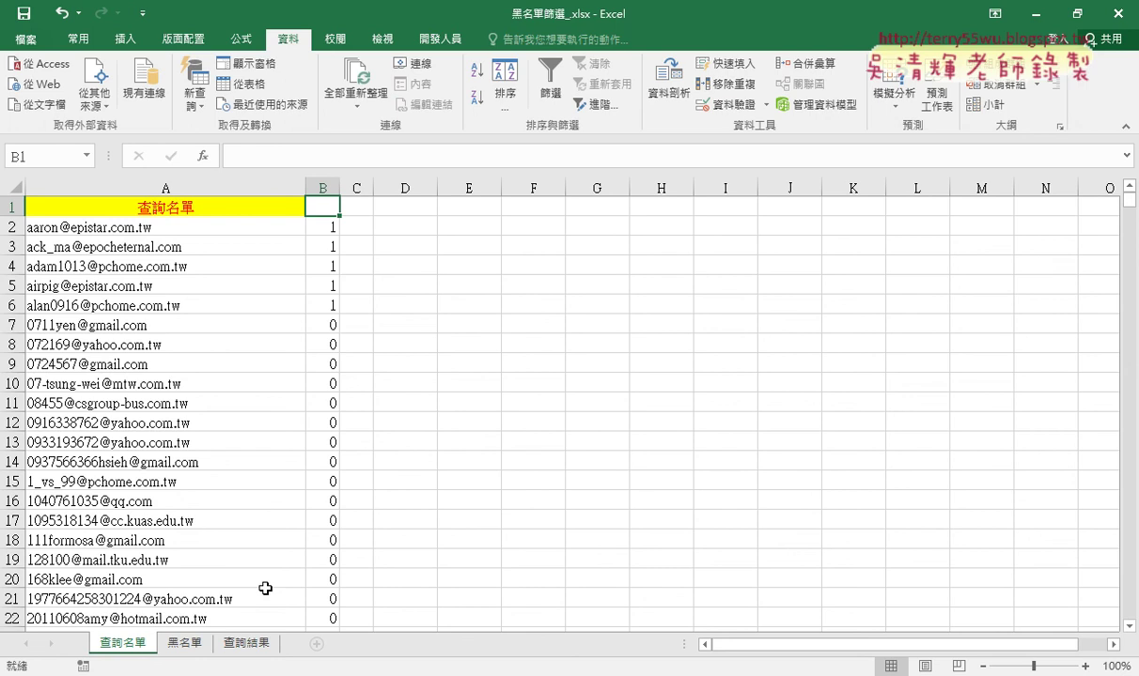
Step: Cut the 查詢黑名單_表單 button off the 查詢結果 sheet
click(242, 643)
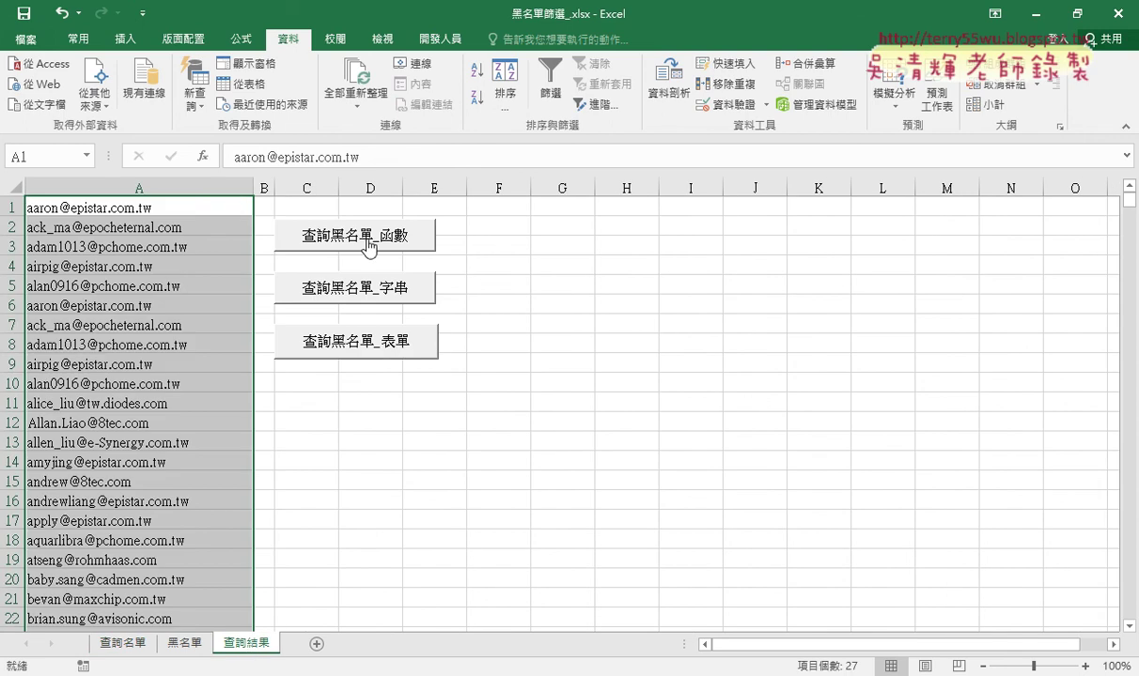
right_click(406, 355)
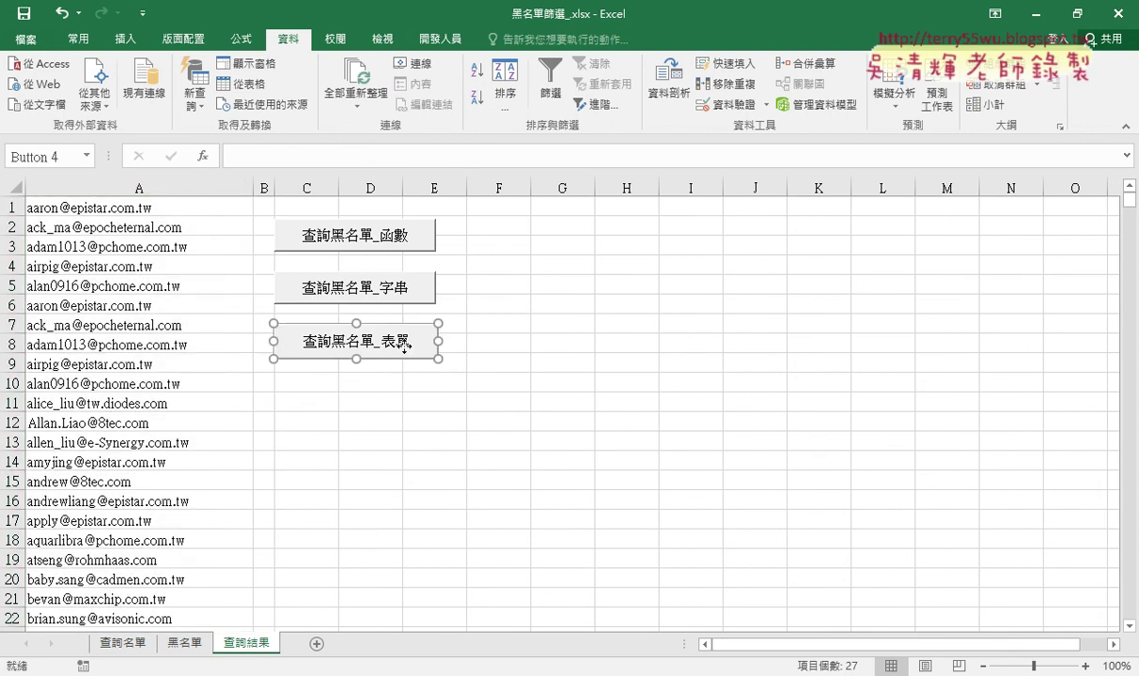
click(442, 358)
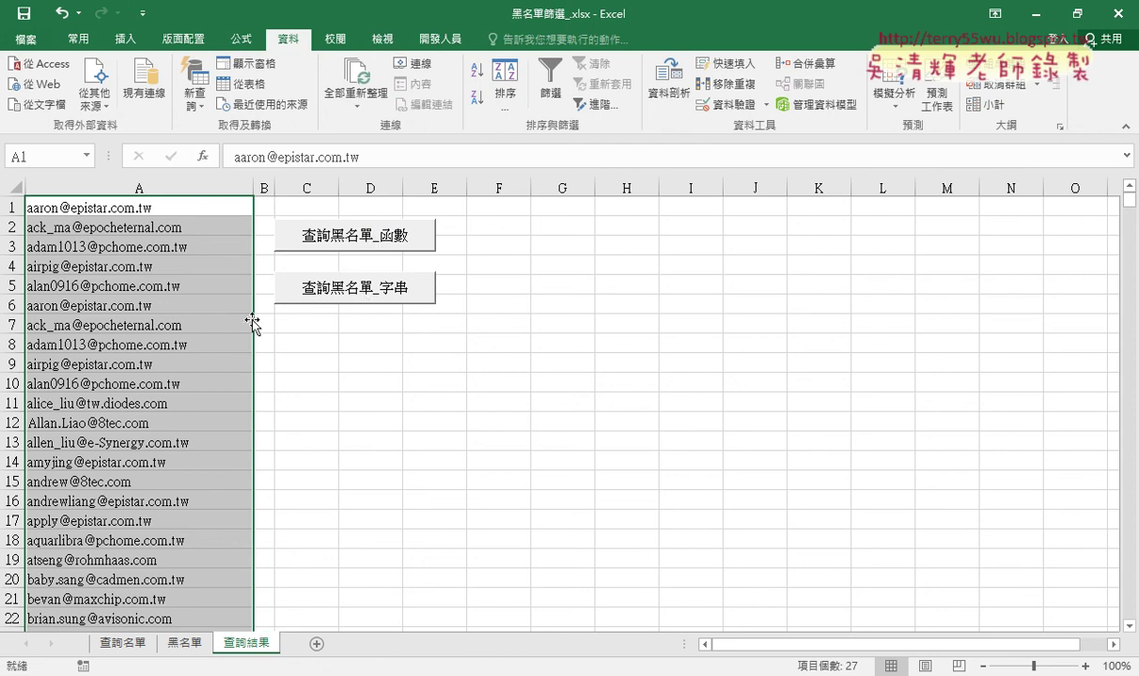
Step: Flip between the 查詢名單 and 查詢結果 sheets, ending on 查詢名單
click(123, 642)
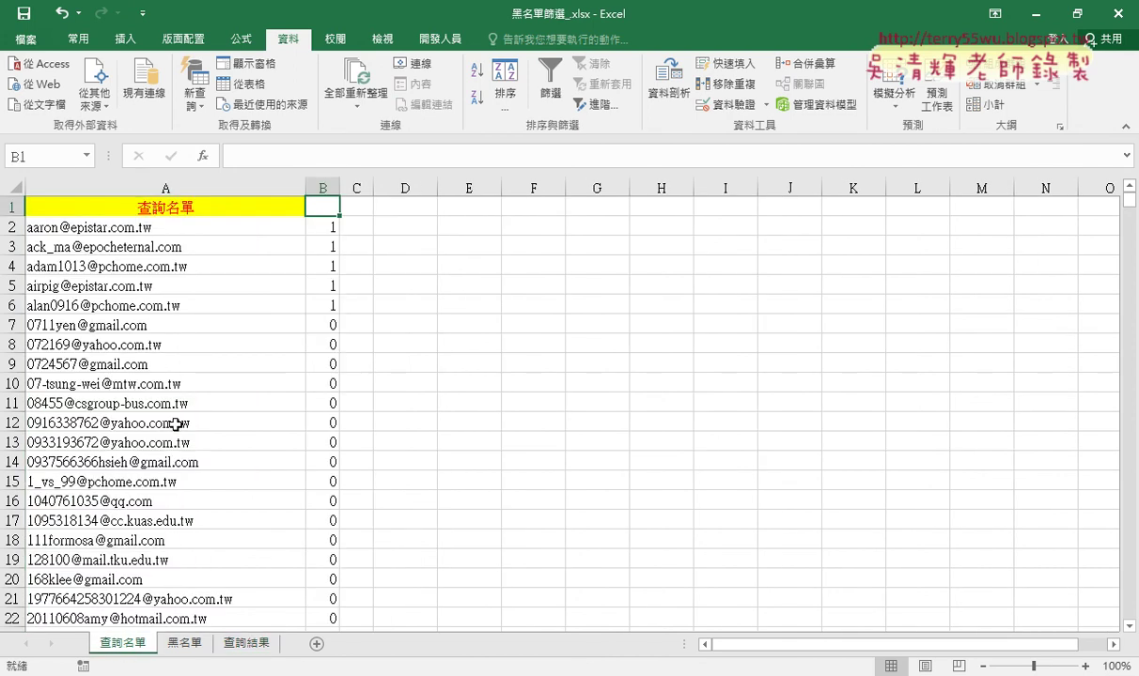
click(246, 643)
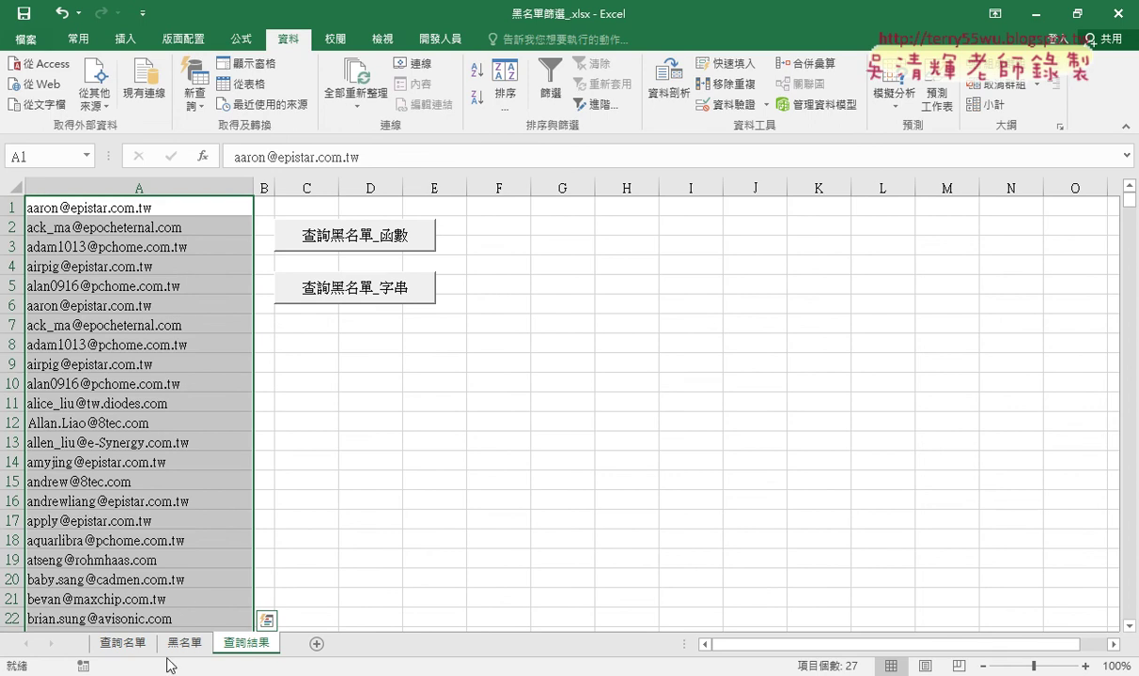
click(120, 643)
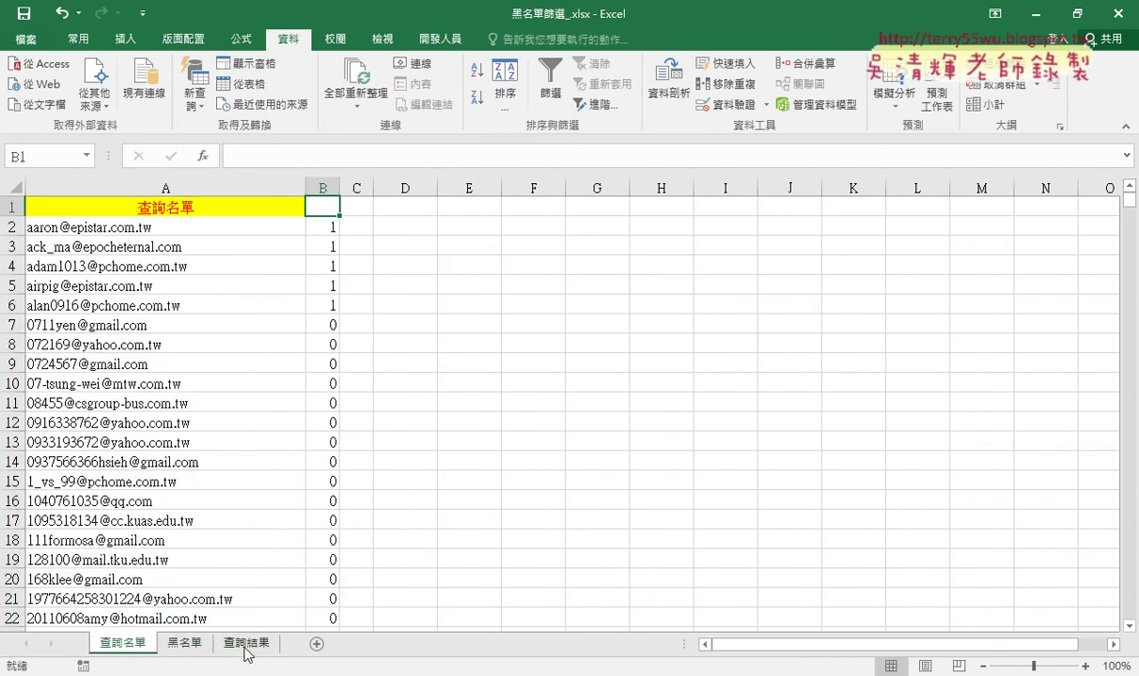
click(245, 644)
click(137, 644)
Step: Show the 查詢結果 sheet with the 27 copied blacklist emails in column A
click(252, 645)
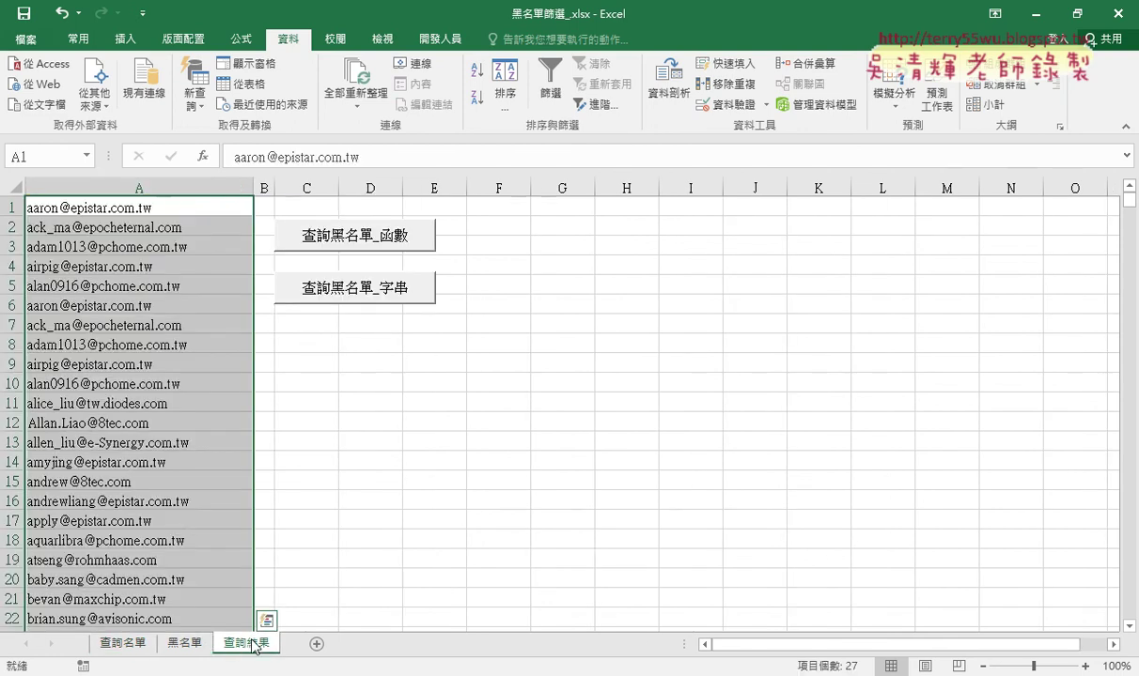